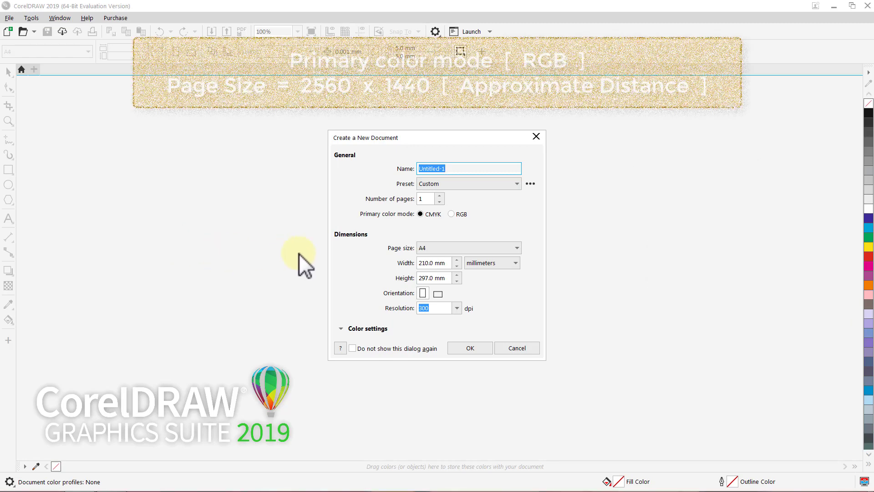
Create a new document in RGB color mode with a page size of 2560 by 1440 mm.
{"action": "left_click", "coordinate": [452, 214]}
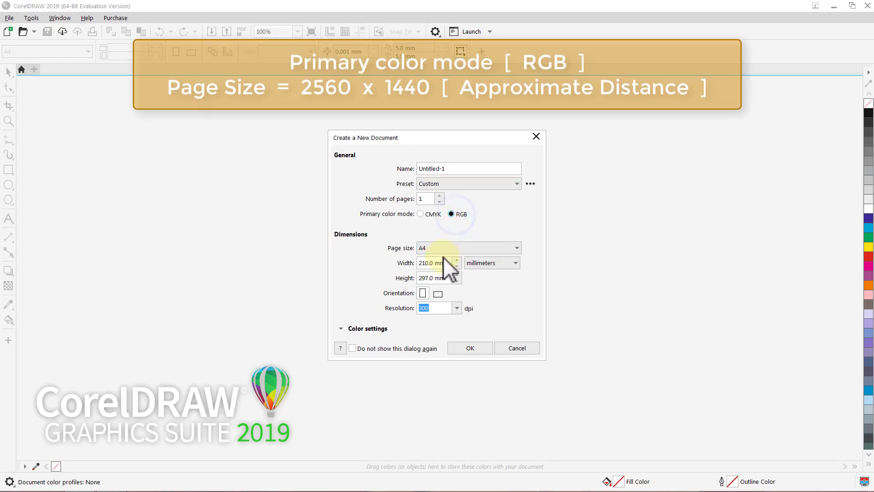
{"action": "type", "text": "2560"}
{"action": "left_click", "coordinate": [448, 278]}
{"action": "type", "text": "1440"}
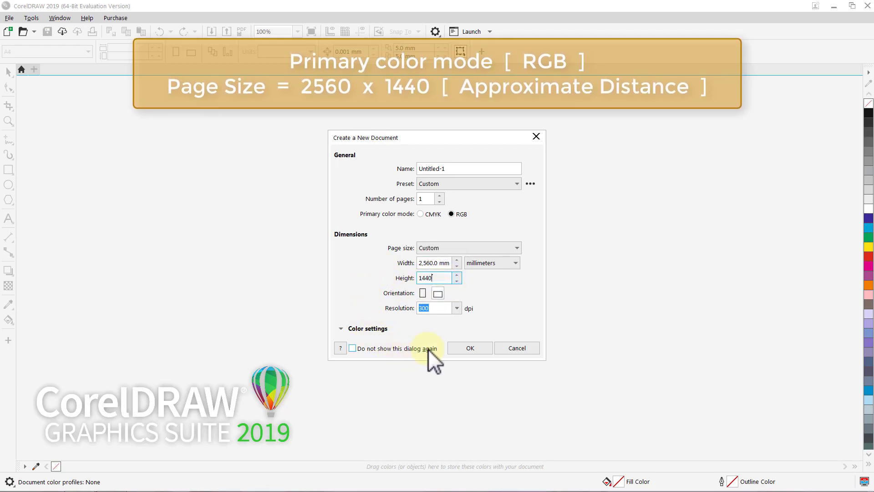
{"action": "left_click", "coordinate": [455, 348]}
{"action": "key", "text": "space"}
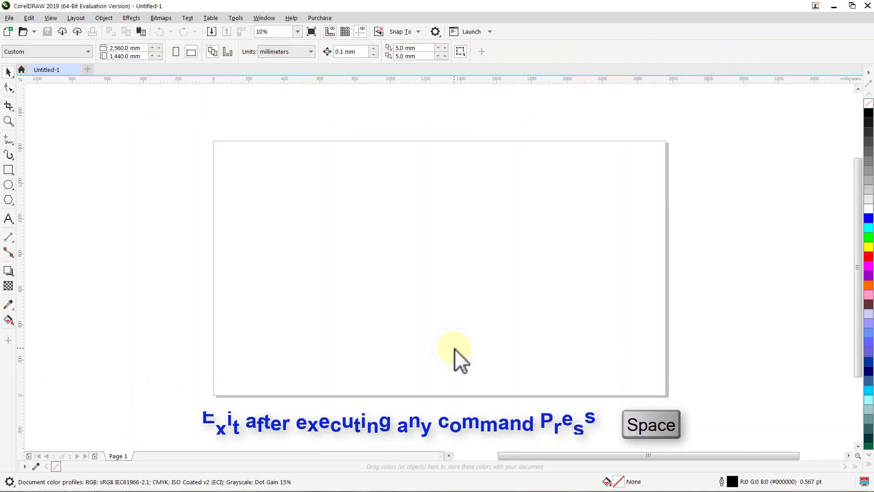
Set the default toolbar button size to Medium.
{"action": "left_click", "coordinate": [265, 19]}
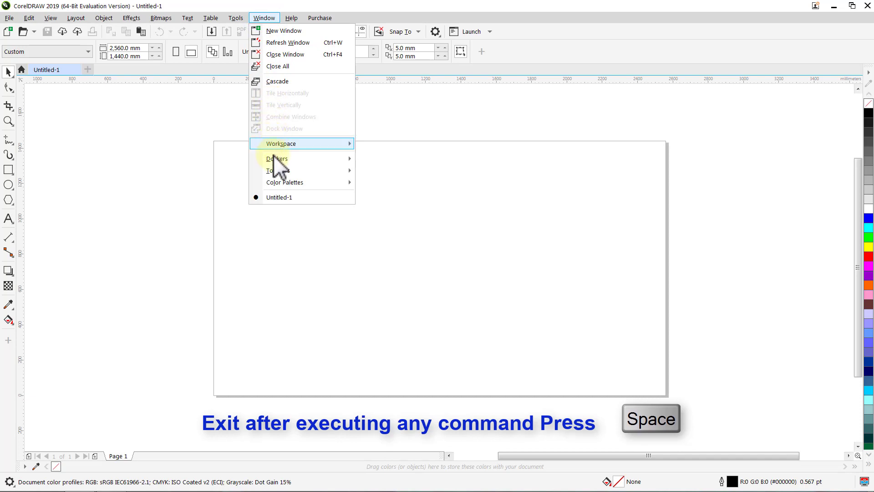
{"action": "mouse_move", "coordinate": [272, 169]}
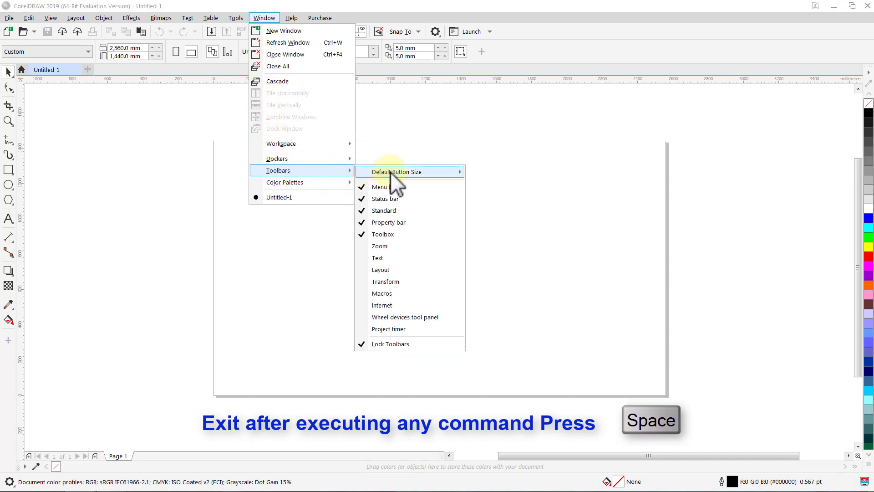
{"action": "mouse_move", "coordinate": [389, 172]}
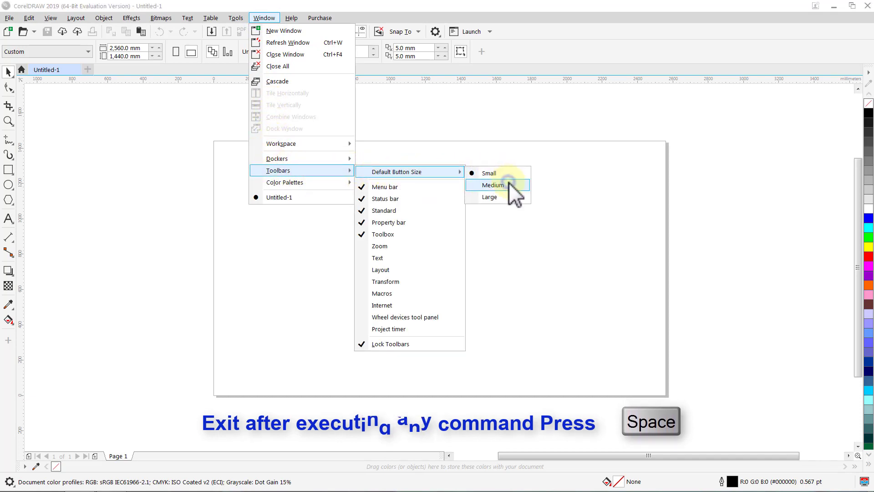
{"action": "left_click", "coordinate": [509, 183]}
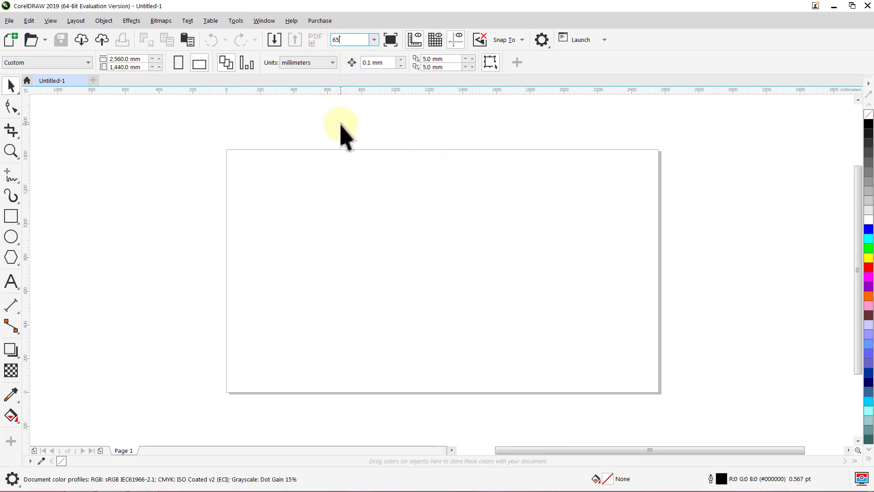
Draw a regular six-sided polygon about 232 by 268 mm from the page center, with a 2.0 pt outline.
{"action": "key", "text": "Return"}
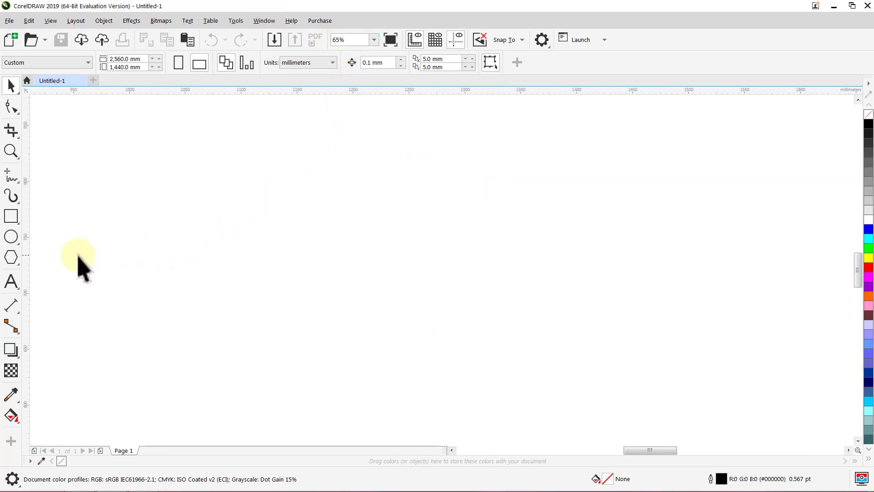
{"action": "left_click", "coordinate": [17, 256]}
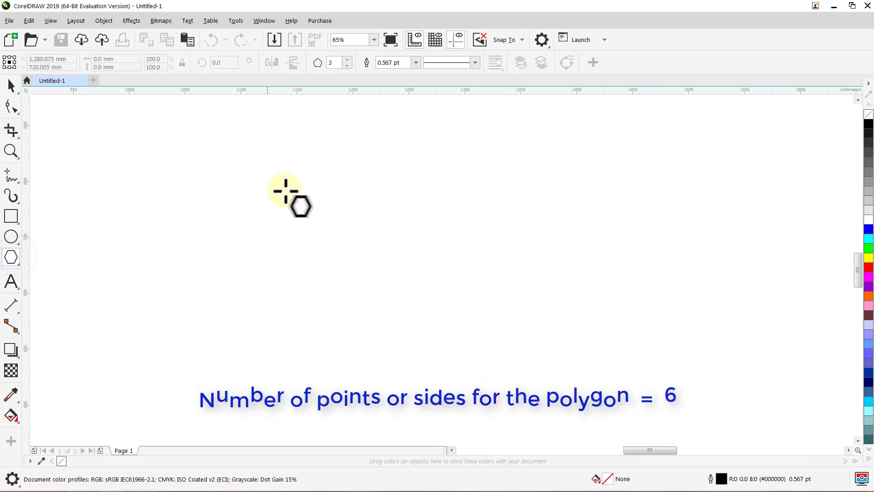
{"action": "left_click", "coordinate": [348, 59]}
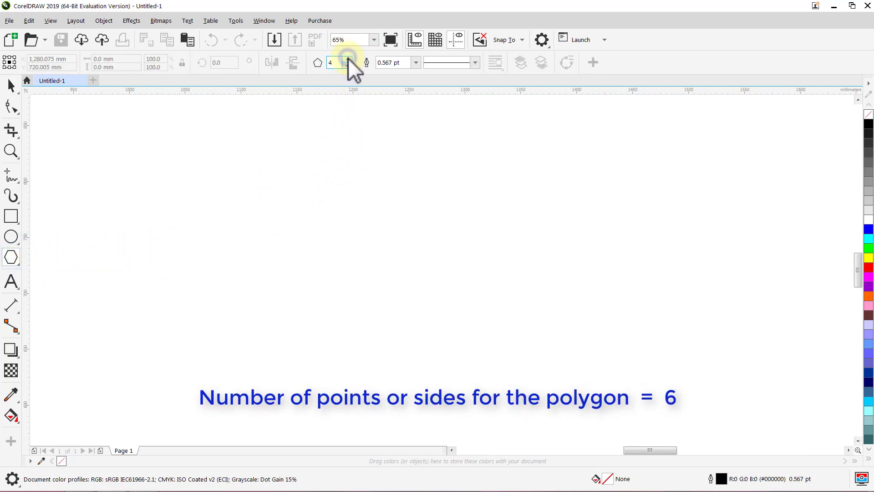
{"action": "left_click", "coordinate": [348, 59]}
{"action": "left_click", "coordinate": [348, 58]}
{"action": "left_click", "coordinate": [416, 63]}
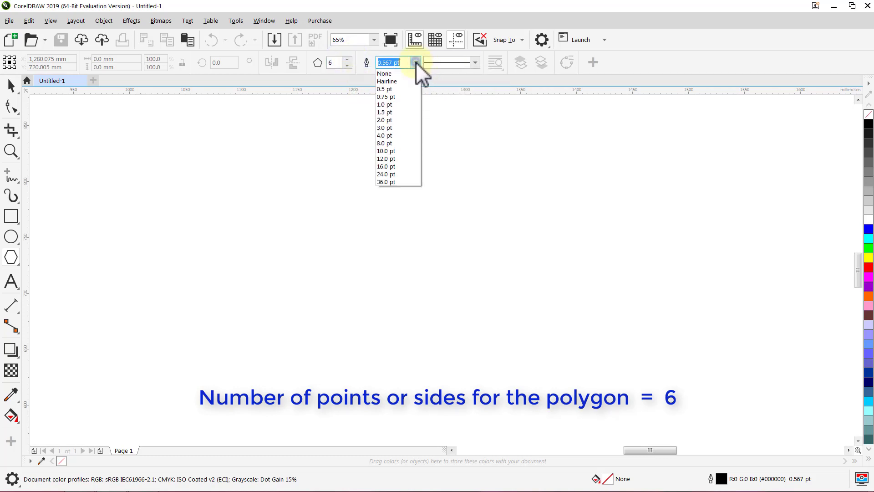
{"action": "left_click", "coordinate": [402, 119]}
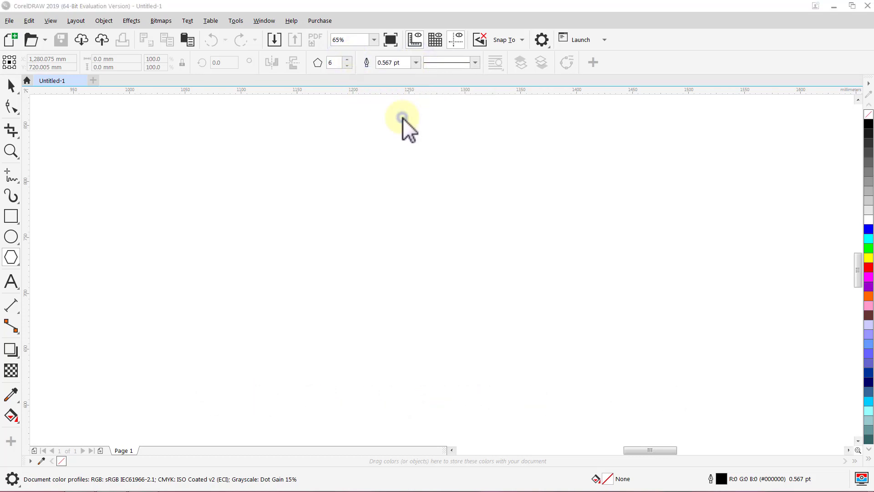
{"action": "left_click", "coordinate": [443, 312]}
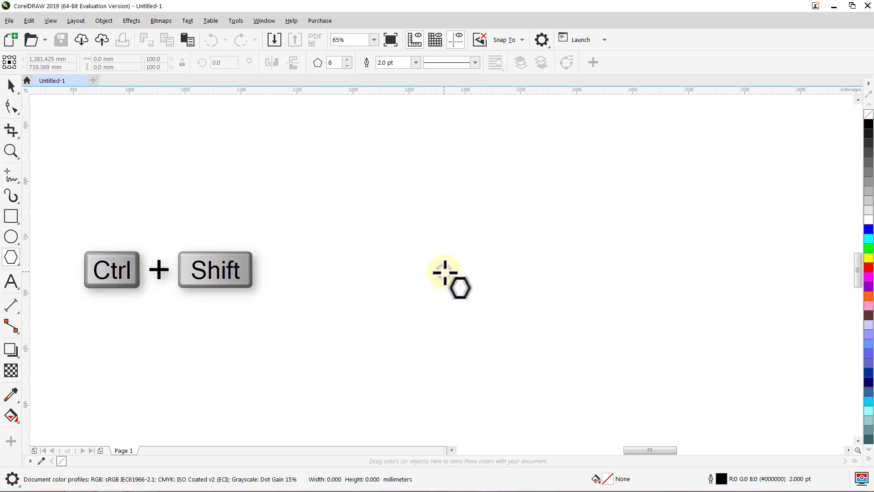
{"action": "left_click_drag", "start_coordinate": [444, 273], "coordinate": [594, 279]}
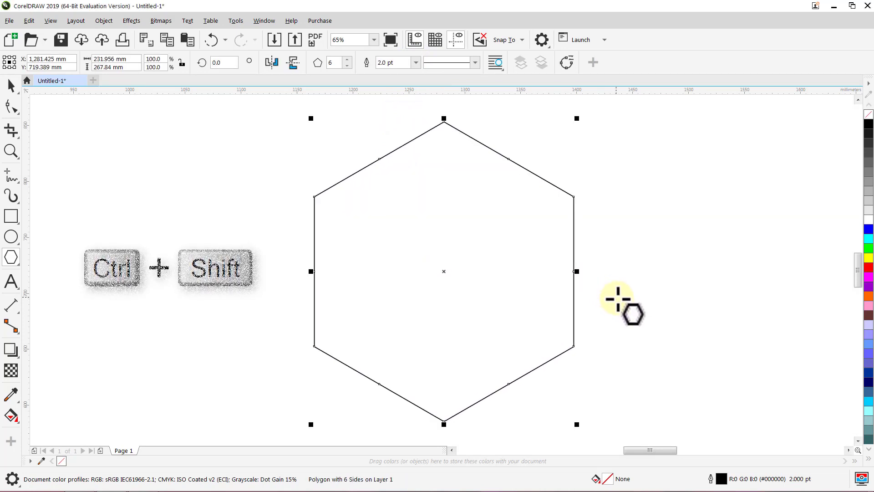
Lock the hexagon's proportions and set its height to 300 mm.
{"action": "key", "text": "space"}
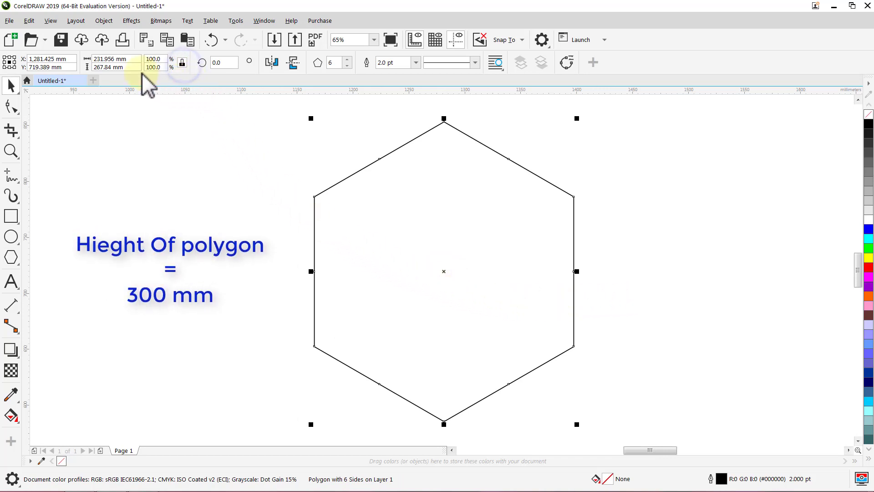
{"action": "left_click_drag", "start_coordinate": [106, 67], "coordinate": [93, 67]}
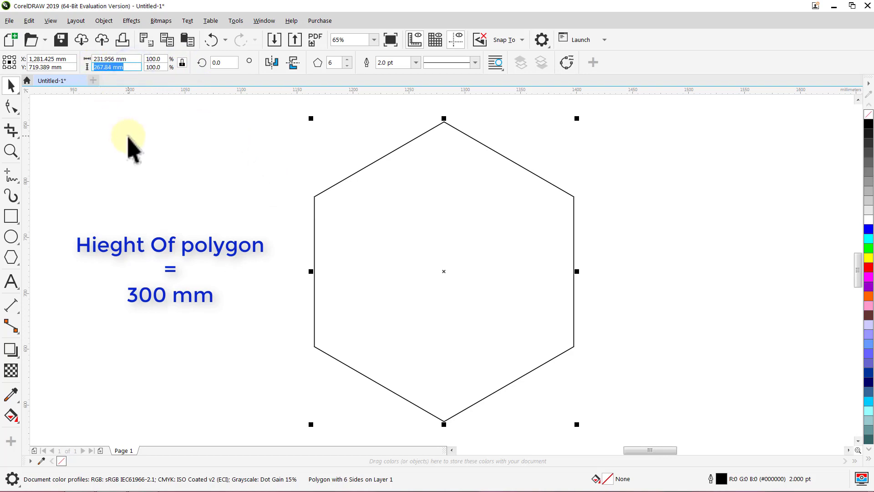
{"action": "key", "text": "Return"}
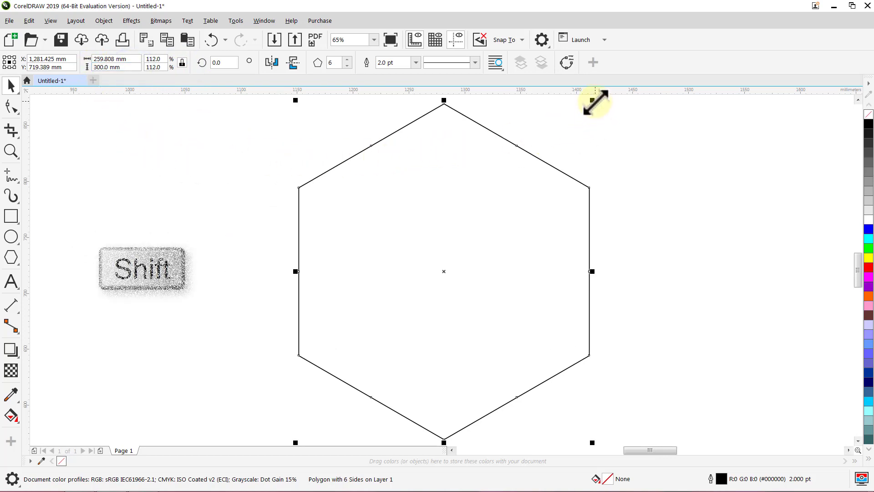
Make a smaller concentric copy of the hexagon and set the copy's height to 150 mm.
{"action": "left_click_drag", "start_coordinate": [594, 101], "coordinate": [529, 150]}
{"action": "right_click", "coordinate": [531, 148]}
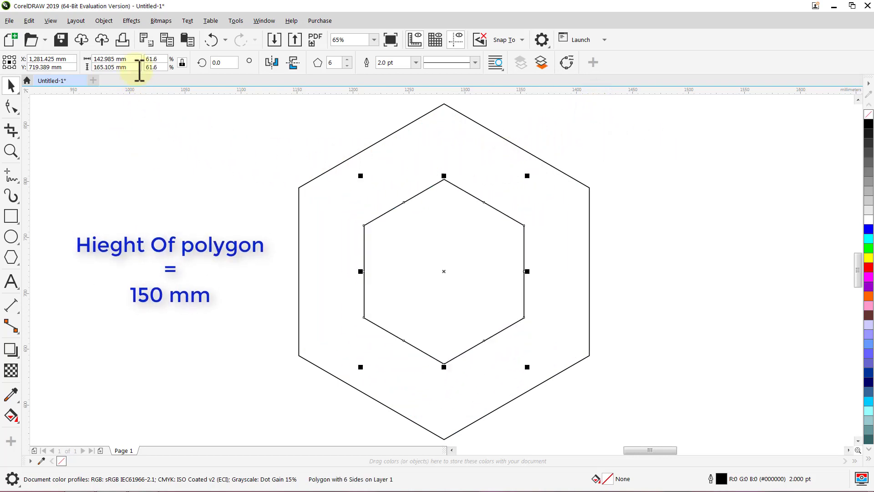
{"action": "left_click_drag", "start_coordinate": [135, 67], "coordinate": [91, 67]}
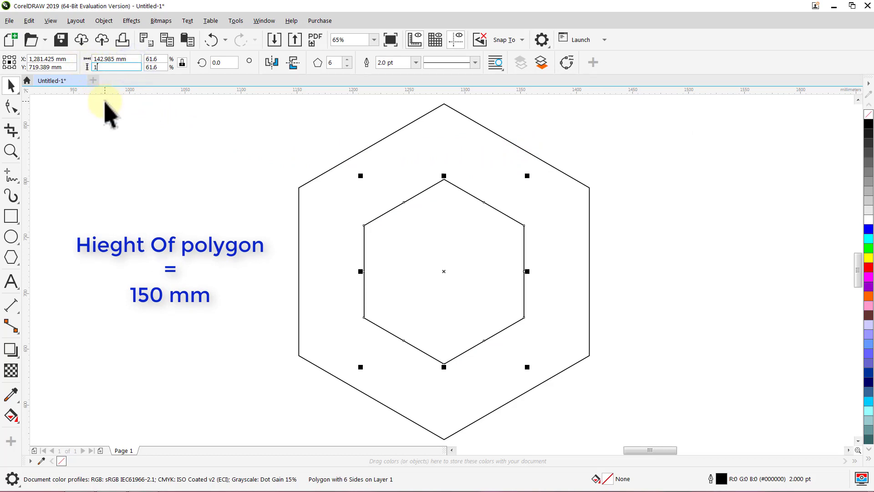
{"action": "key", "text": "Return"}
{"action": "left_click", "coordinate": [105, 101]}
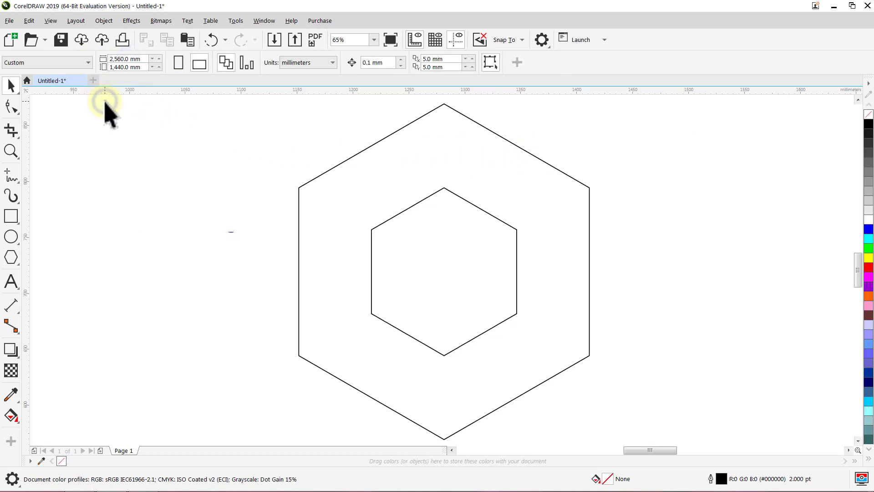
Convert the outer hexagon to curves.
{"action": "left_click", "coordinate": [318, 177]}
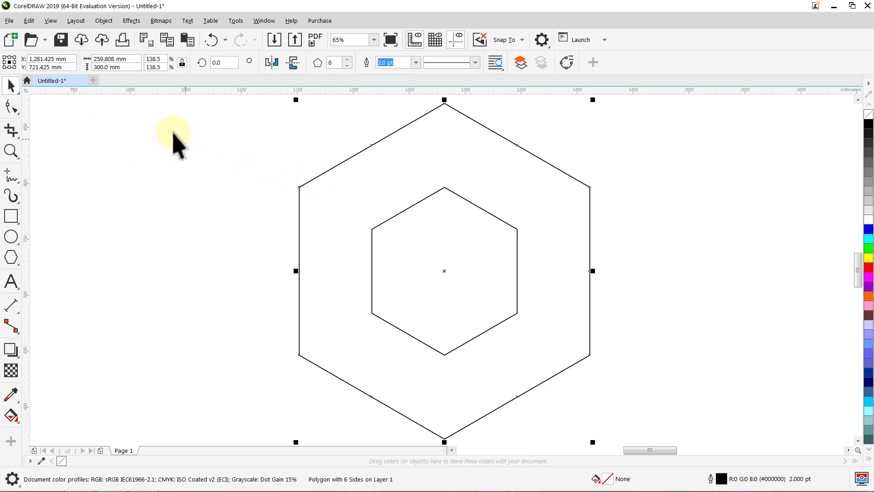
{"action": "left_click", "coordinate": [104, 21]}
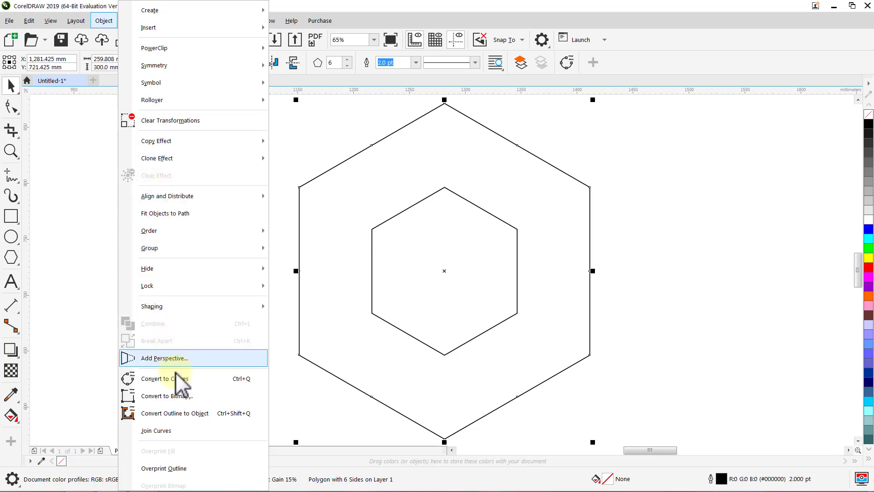
{"action": "left_click", "coordinate": [184, 381]}
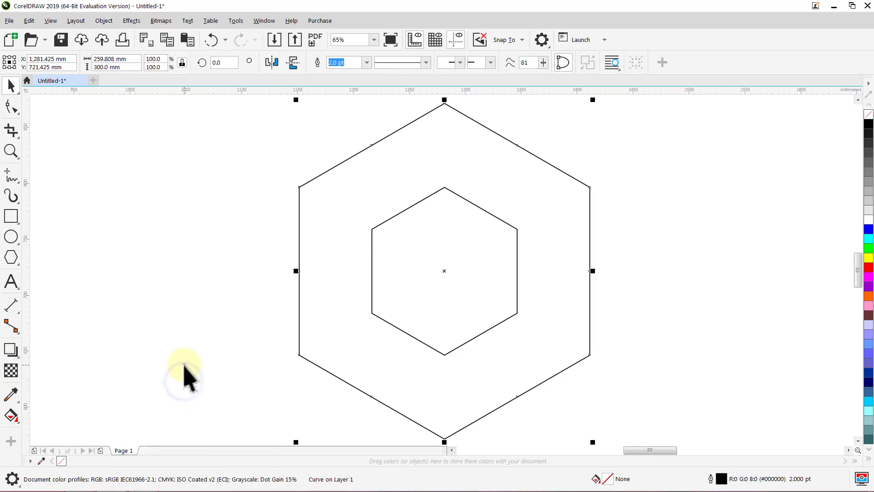
{"action": "left_click", "coordinate": [184, 368]}
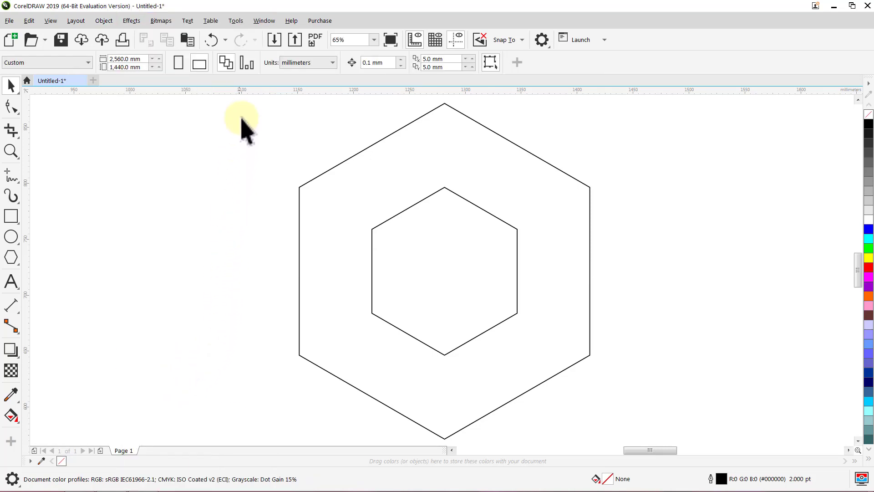
Fillet the outer hexagon's upper-left corner node with a 50 mm radius using the Corners docker.
{"action": "left_click", "coordinate": [260, 23]}
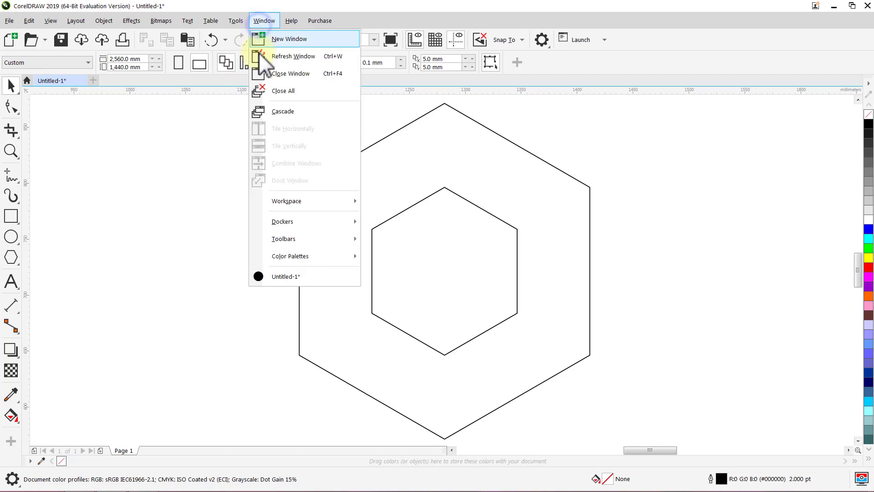
{"action": "mouse_move", "coordinate": [285, 224]}
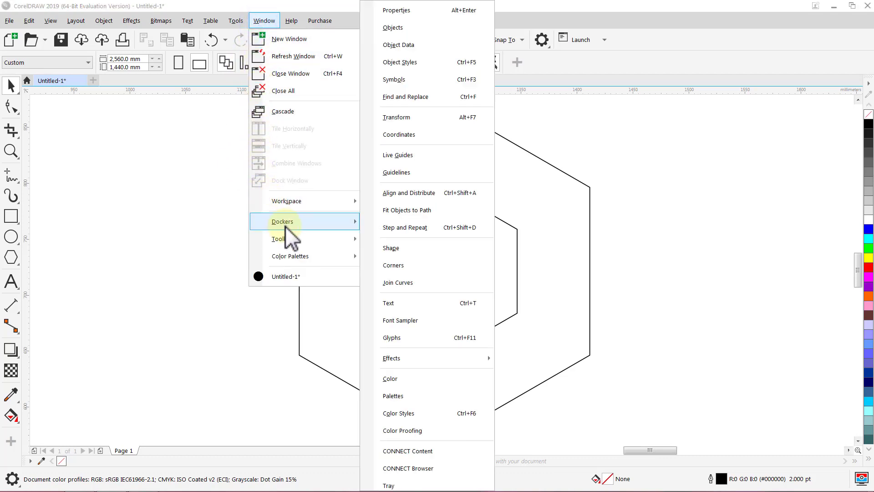
{"action": "left_click", "coordinate": [427, 266]}
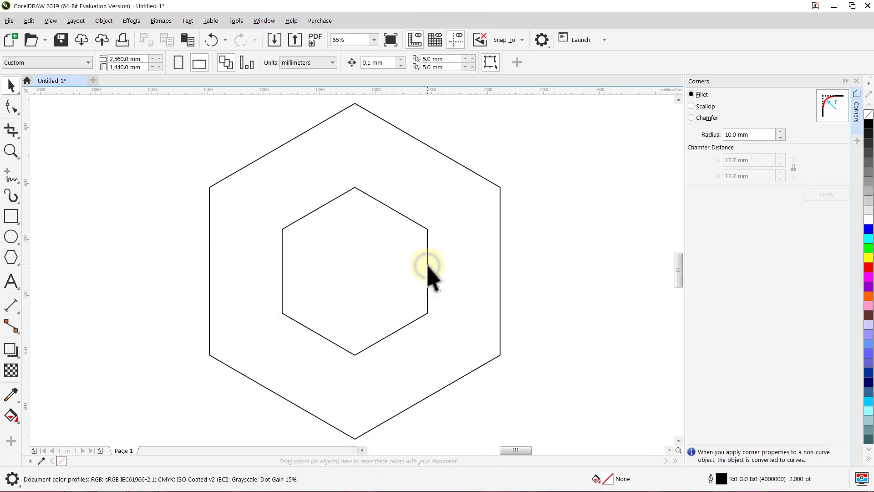
{"action": "left_click", "coordinate": [228, 182]}
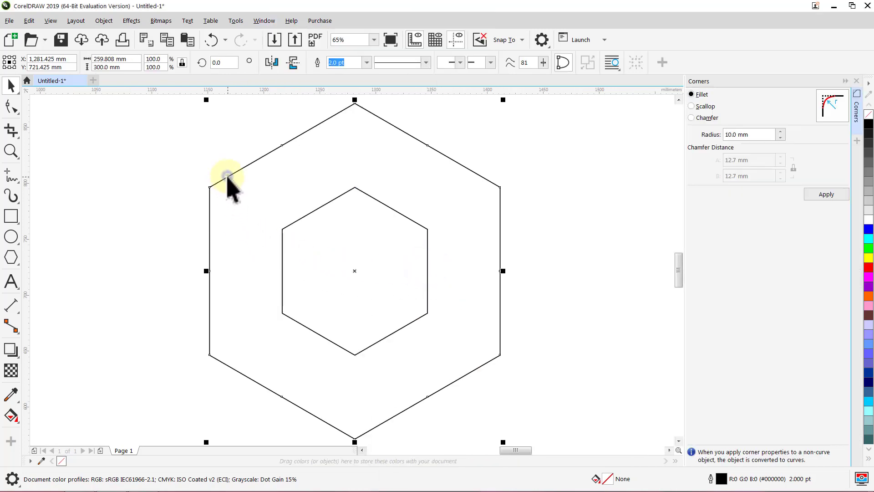
{"action": "left_click", "coordinate": [15, 109]}
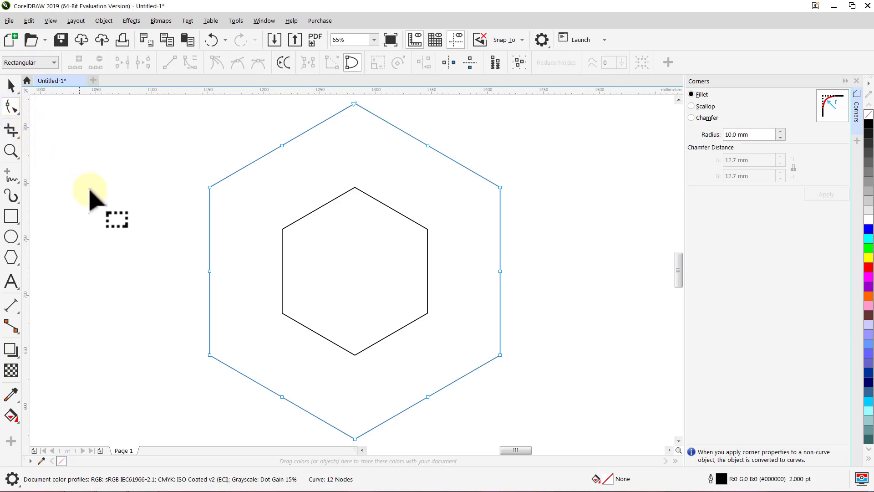
{"action": "left_click", "coordinate": [209, 187]}
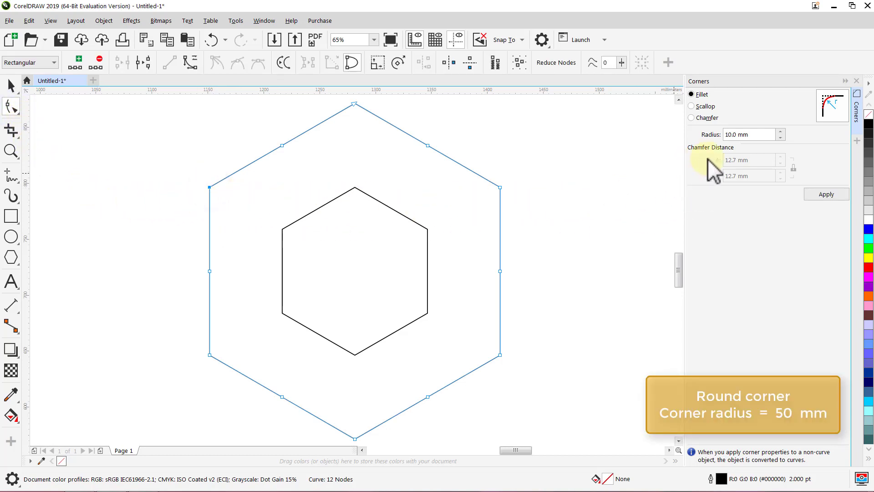
{"action": "double_click", "coordinate": [756, 135]}
{"action": "left_click_drag", "start_coordinate": [751, 134], "coordinate": [666, 172]}
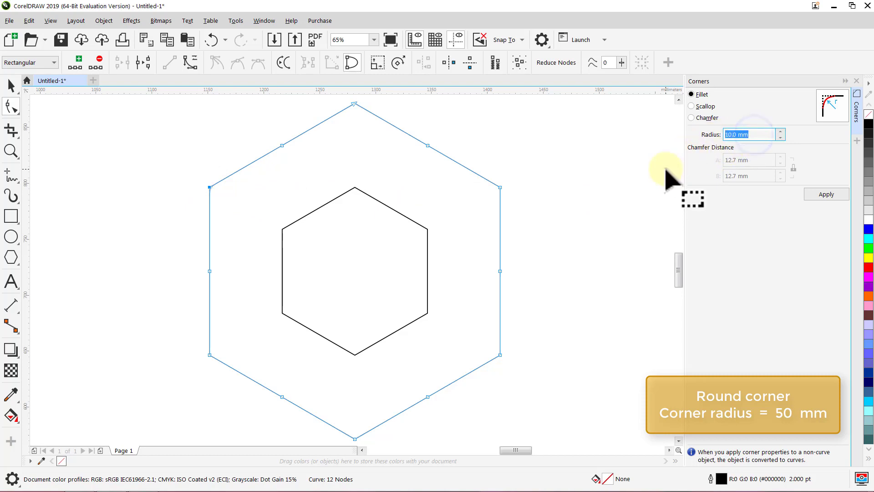
{"action": "left_click", "coordinate": [818, 200]}
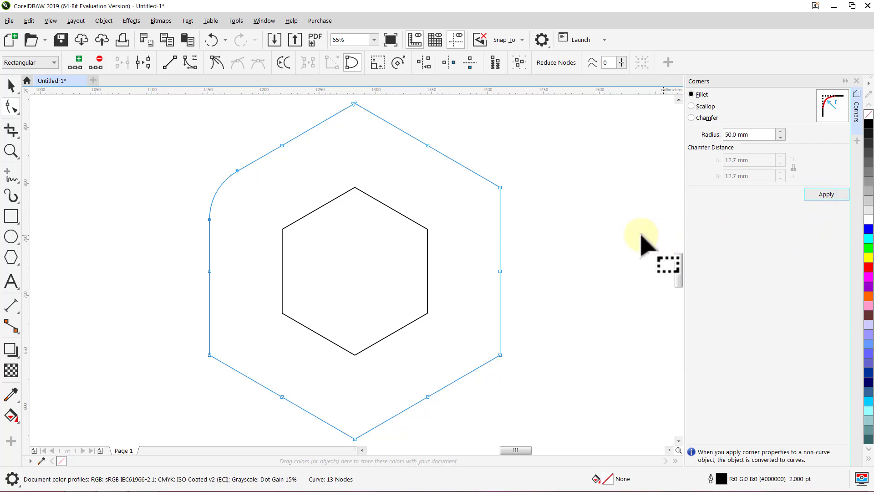
Apply the 50 mm fillet to the outer hexagon's upper-right and bottom corner nodes.
{"action": "left_click", "coordinate": [500, 188]}
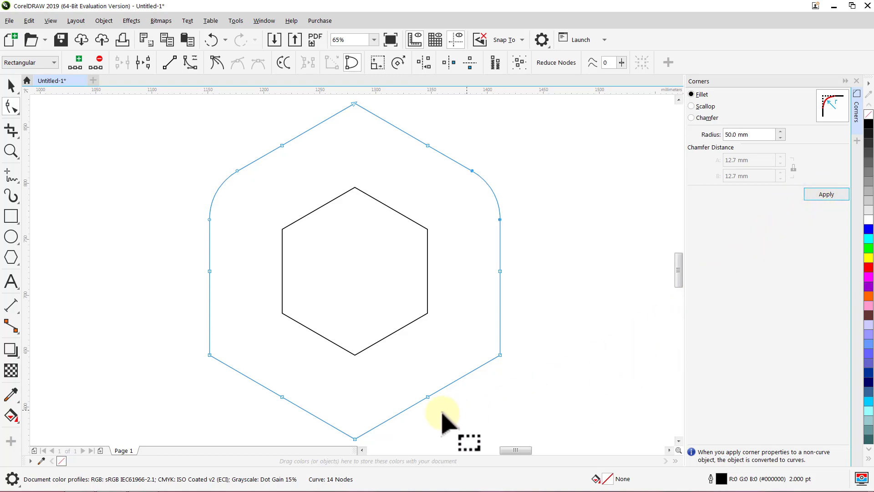
{"action": "left_click", "coordinate": [355, 439]}
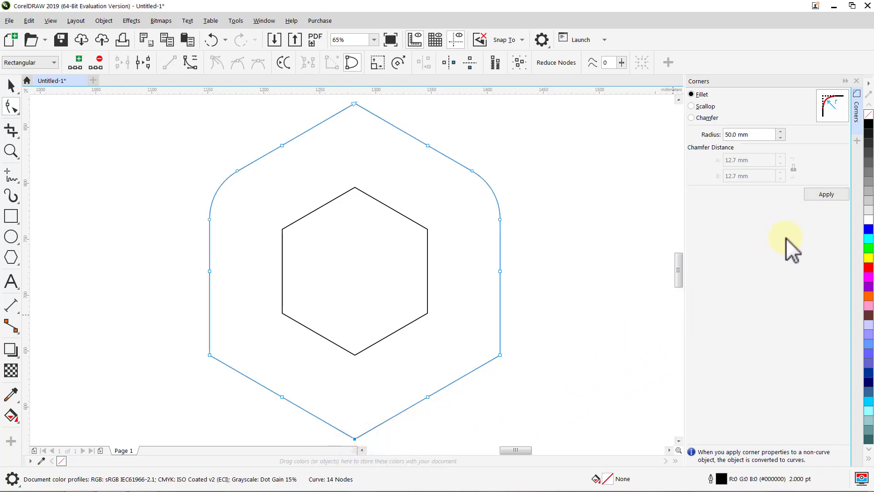
{"action": "left_click", "coordinate": [825, 200]}
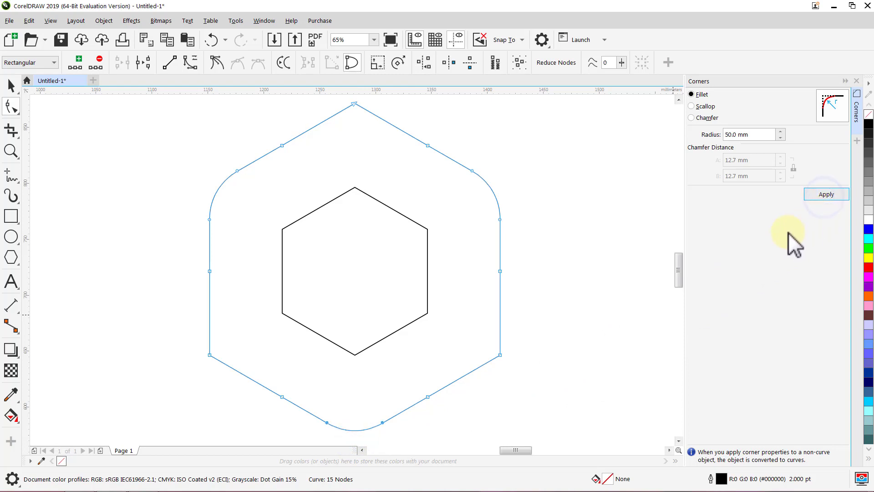
Duplicate the rounded outer hexagon straight down so the copy's top corner meets the inner hexagon's top corner.
{"action": "left_click", "coordinate": [856, 81]}
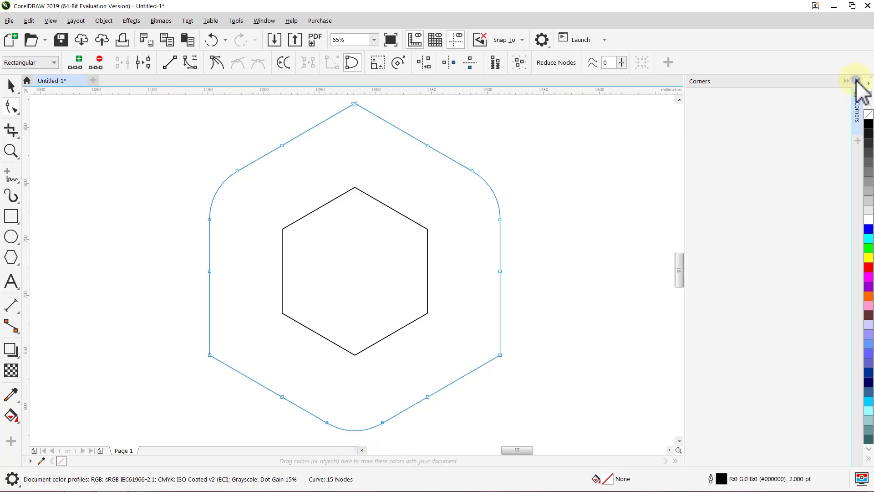
{"action": "key", "text": "space"}
{"action": "left_click", "coordinate": [749, 163]}
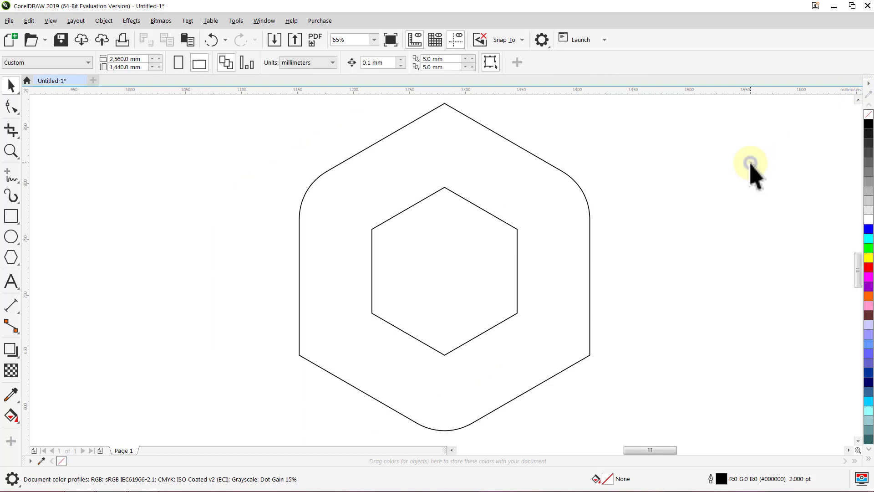
{"action": "left_click", "coordinate": [375, 40]}
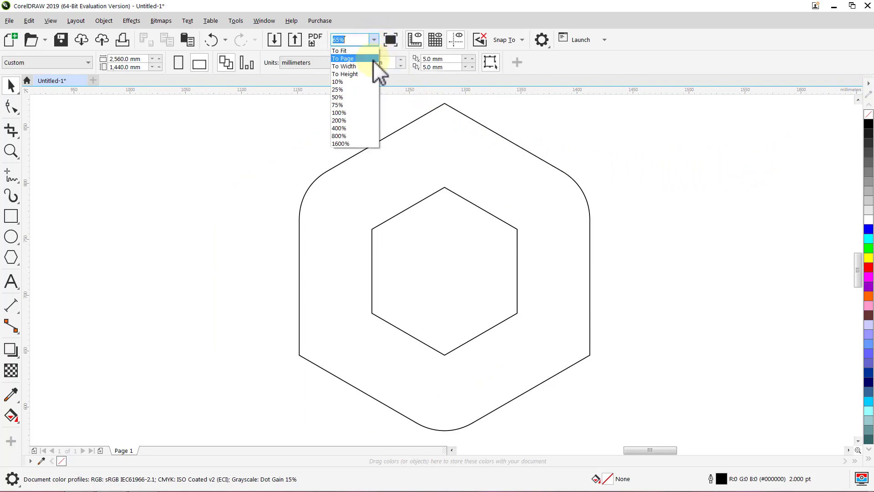
{"action": "left_click", "coordinate": [357, 97]}
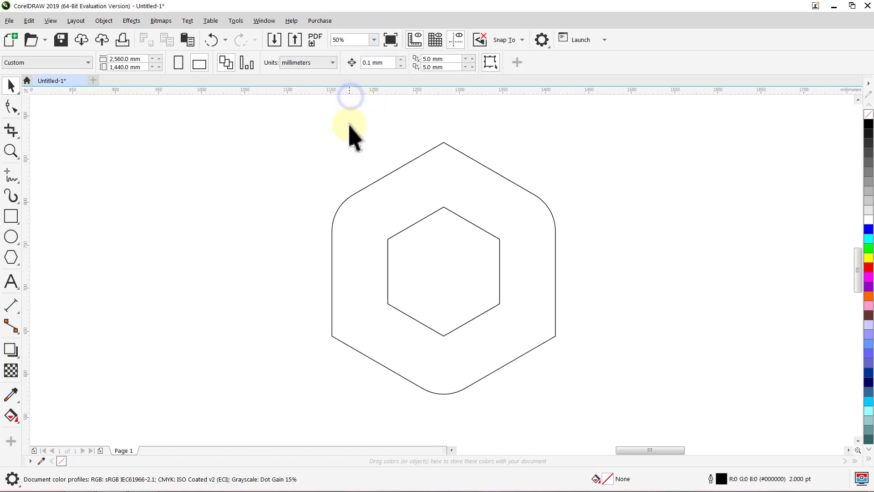
{"action": "left_click_drag", "start_coordinate": [377, 213], "coordinate": [383, 185]}
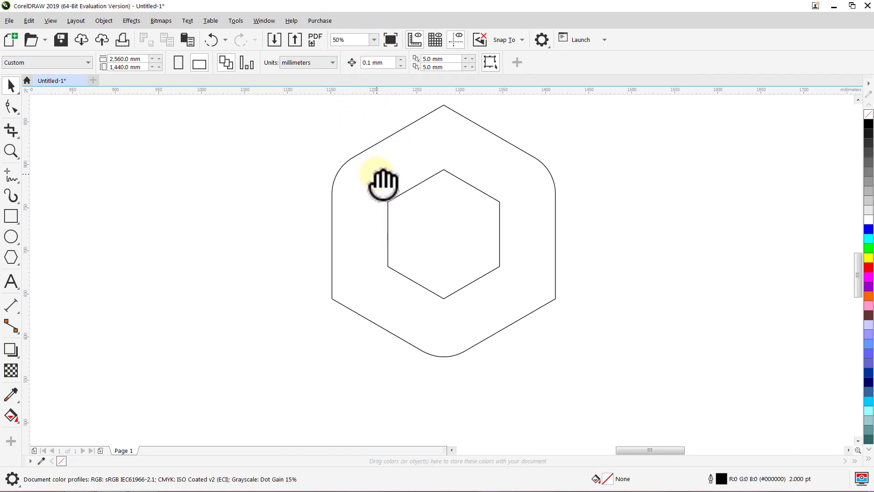
{"action": "left_click", "coordinate": [372, 147]}
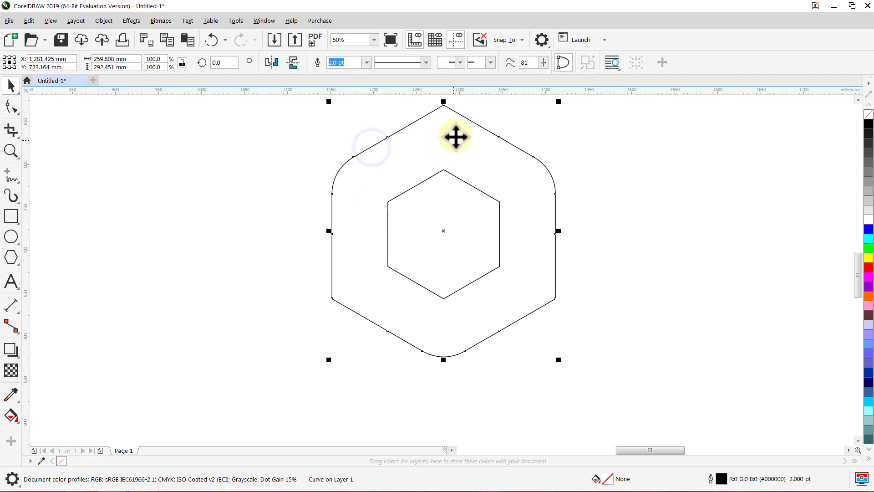
{"action": "left_click_drag", "start_coordinate": [445, 107], "coordinate": [445, 168]}
{"action": "right_click", "coordinate": [446, 168]}
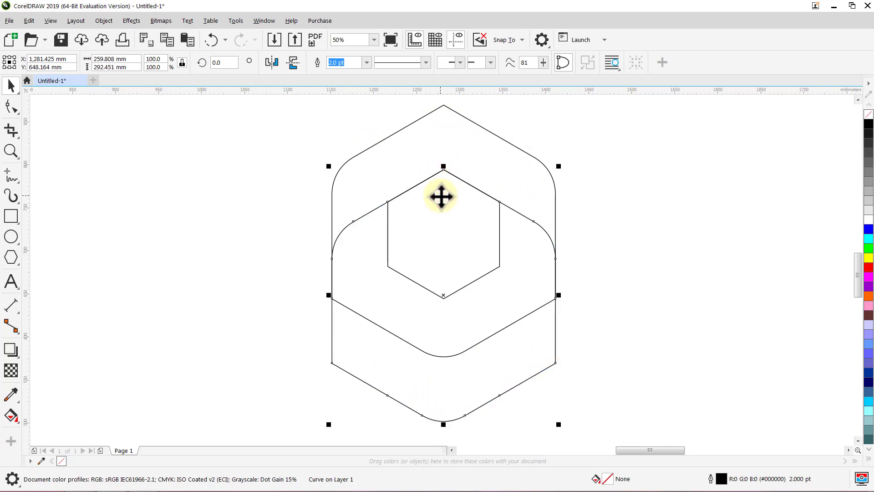
Make one copy of the lowered hexagon rotated 120° about the inner hexagon's centre using the Transform docker.
{"action": "left_click", "coordinate": [369, 214]}
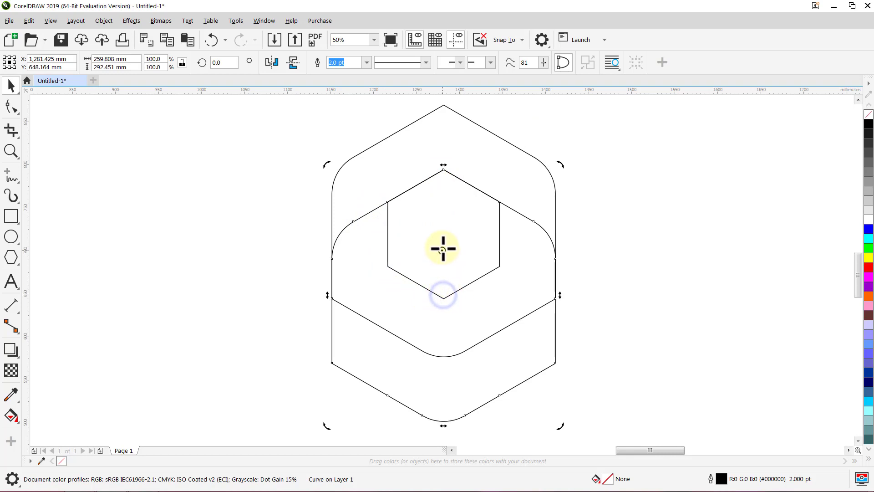
{"action": "left_click", "coordinate": [265, 227]}
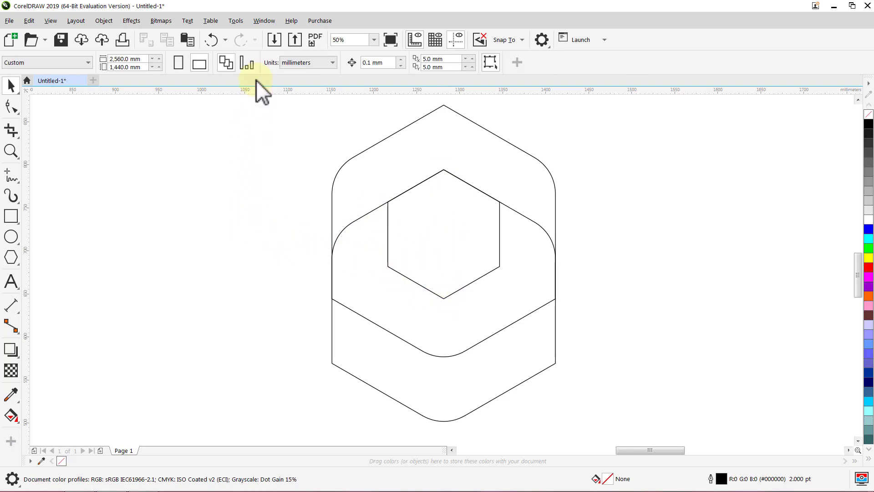
{"action": "left_click", "coordinate": [264, 21]}
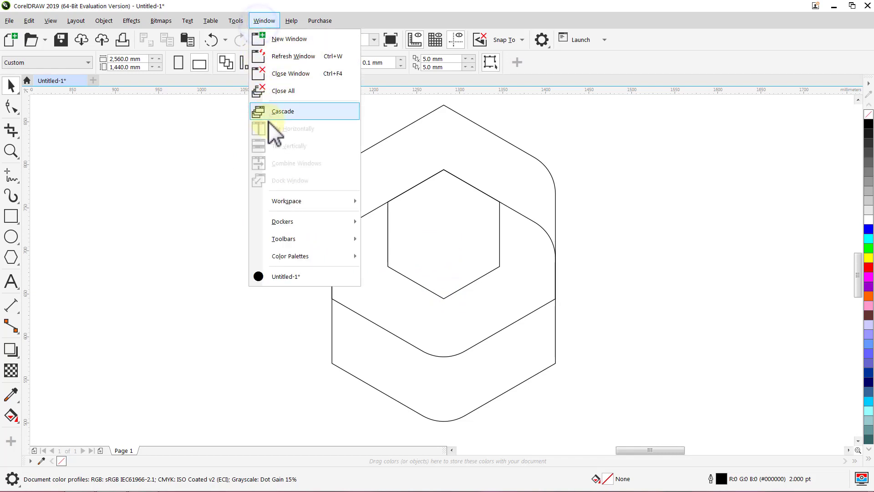
{"action": "mouse_move", "coordinate": [280, 221]}
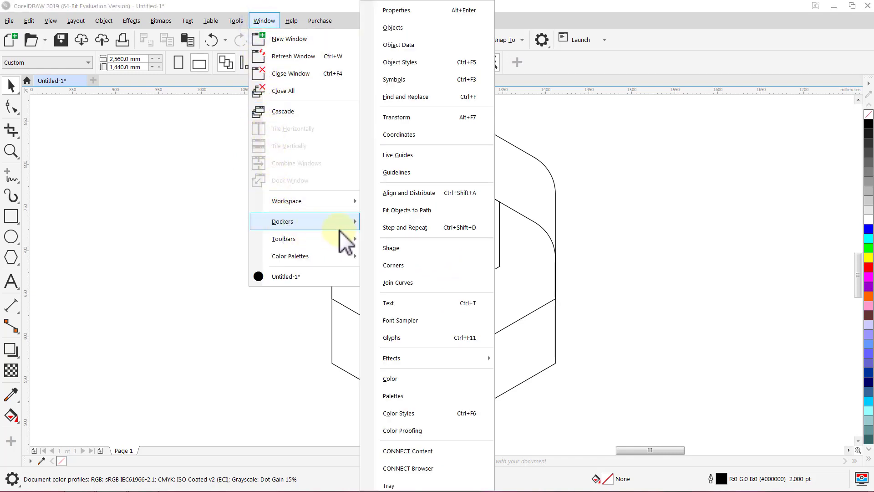
{"action": "left_click", "coordinate": [422, 118]}
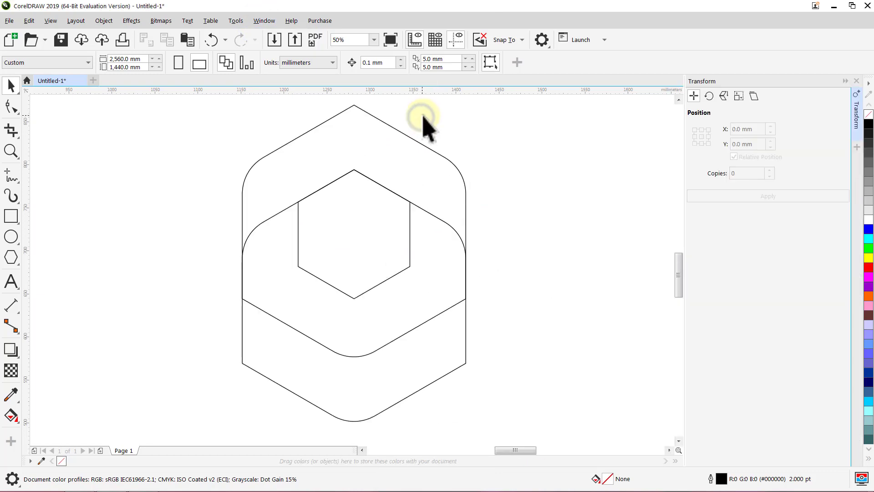
{"action": "left_click", "coordinate": [465, 335]}
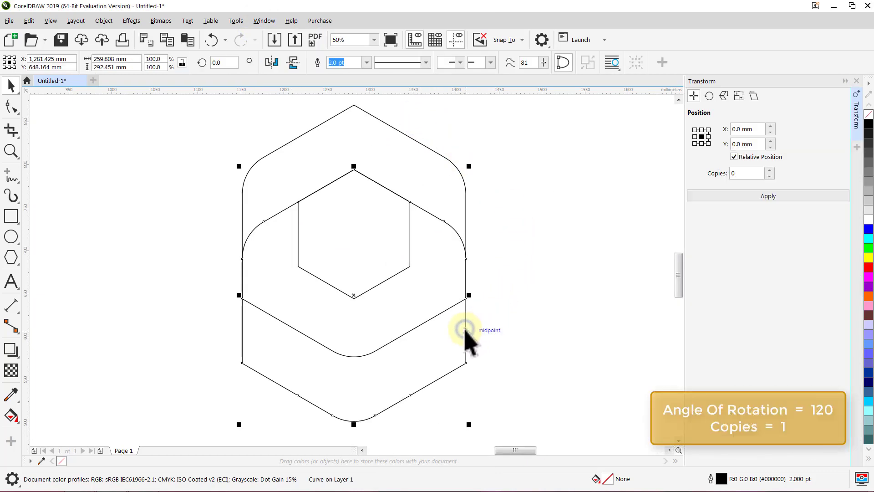
{"action": "left_click", "coordinate": [710, 97]}
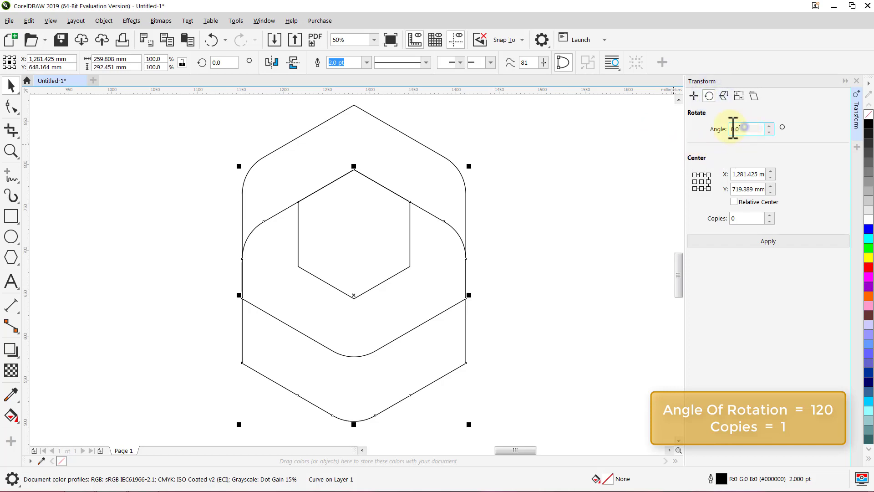
{"action": "type", "text": "120"}
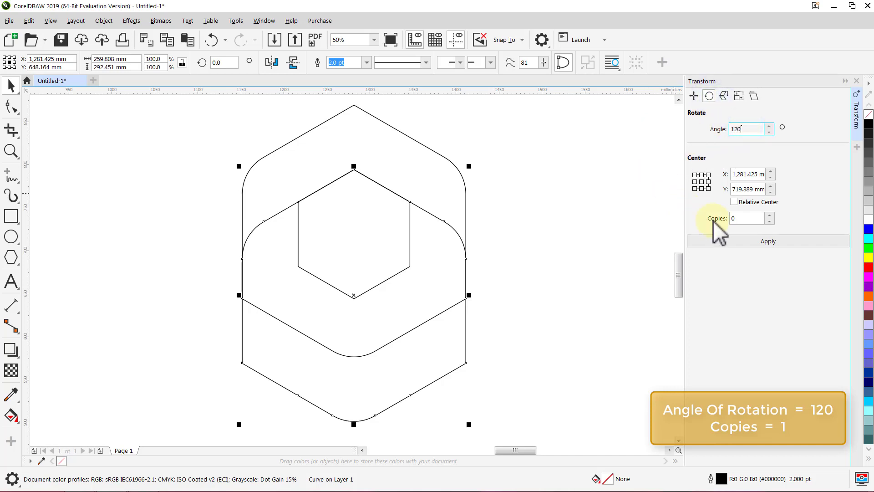
{"action": "type", "text": "1"}
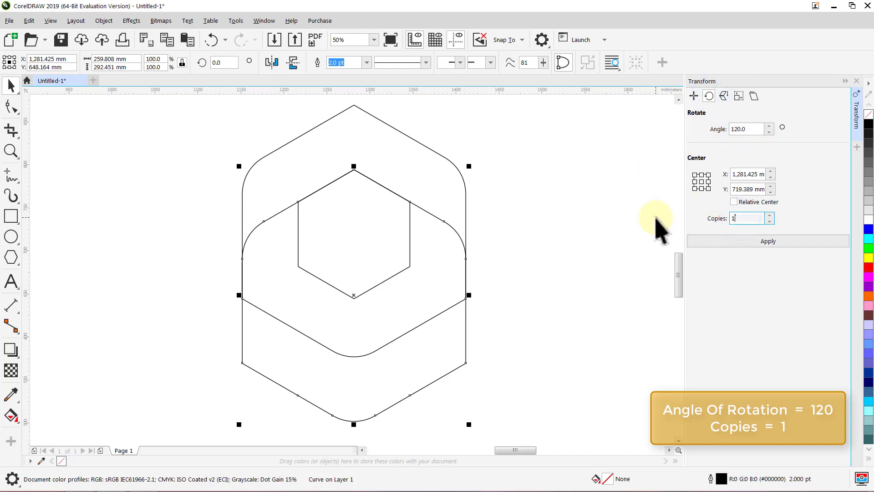
{"action": "left_click", "coordinate": [755, 243]}
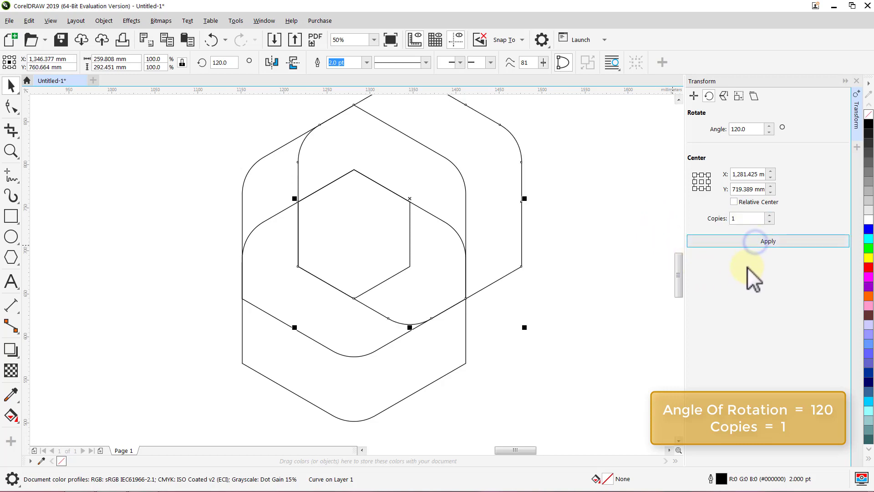
{"action": "left_click", "coordinate": [856, 123]}
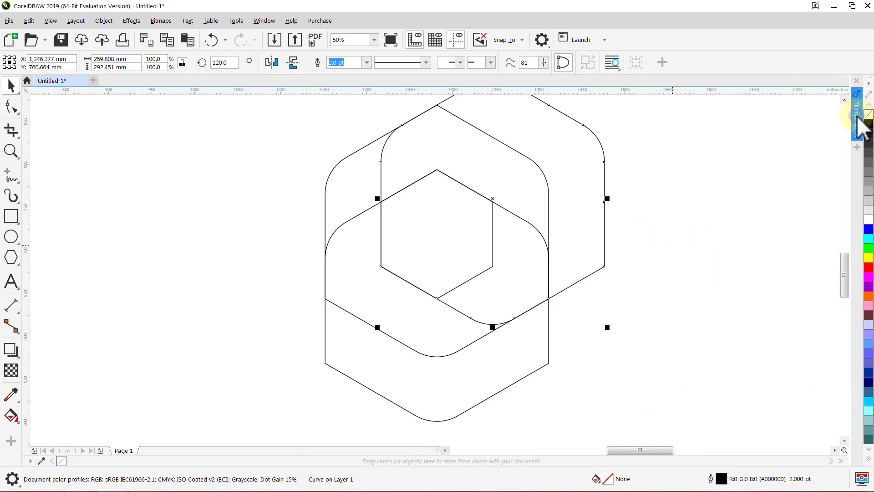
Group all four hexagon shapes.
{"action": "left_click", "coordinate": [680, 228]}
{"action": "key", "text": "ctrl+a"}
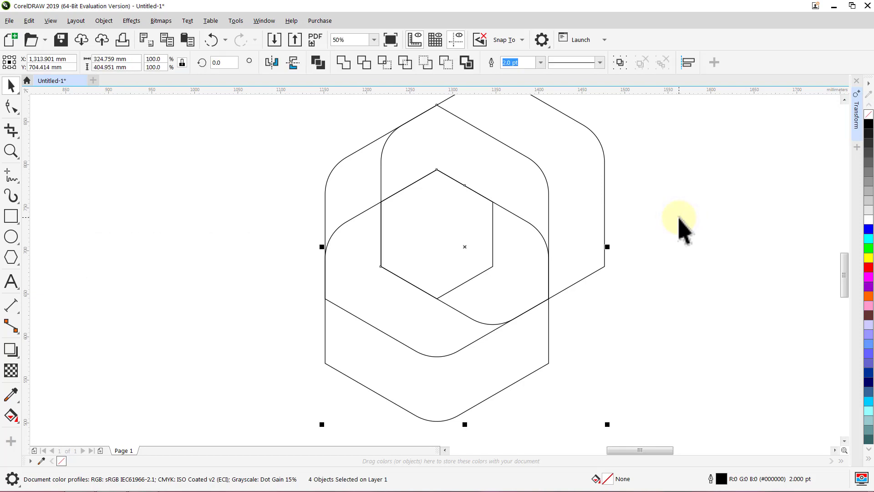
{"action": "key", "text": "ctrl+g"}
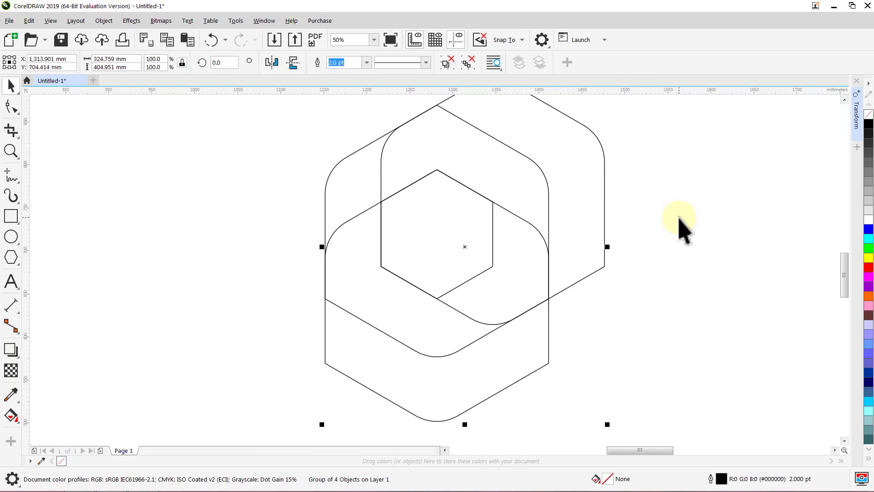
{"action": "left_click", "coordinate": [679, 227]}
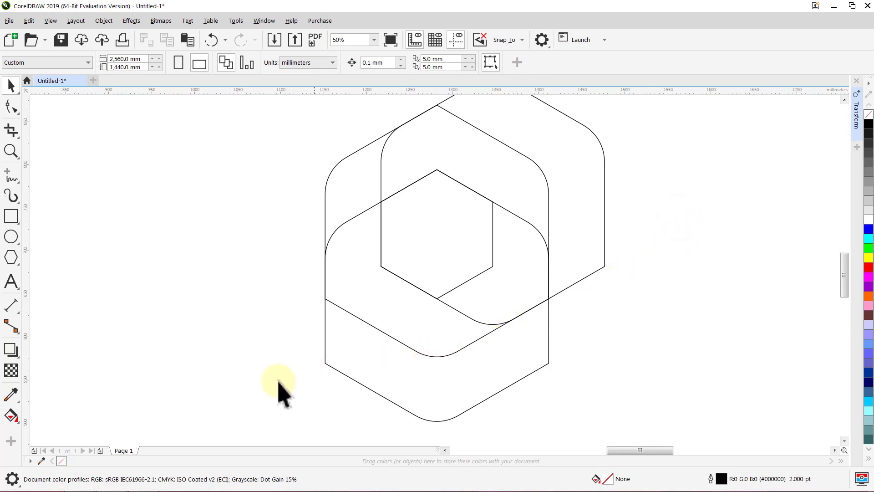
Smart Fill the band left of and below the inner hexagon with green and move its rotation centre to the inner hexagon's centre.
{"action": "left_click", "coordinate": [12, 411]}
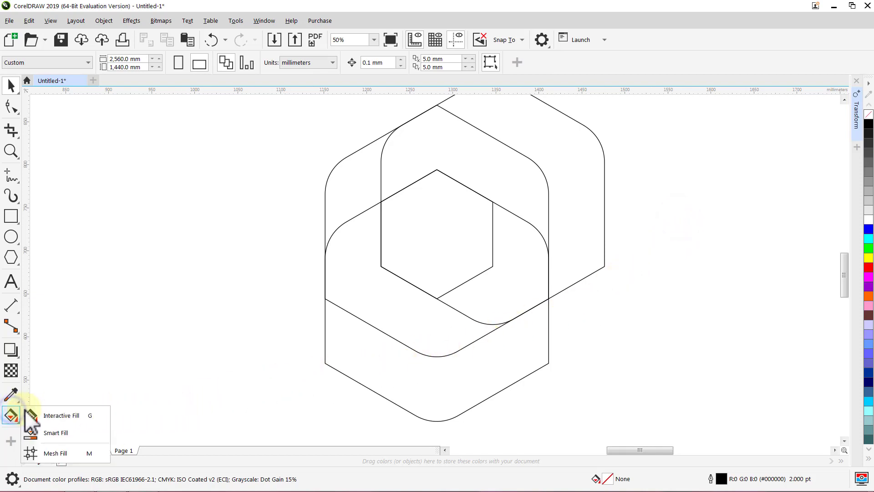
{"action": "left_click", "coordinate": [59, 432]}
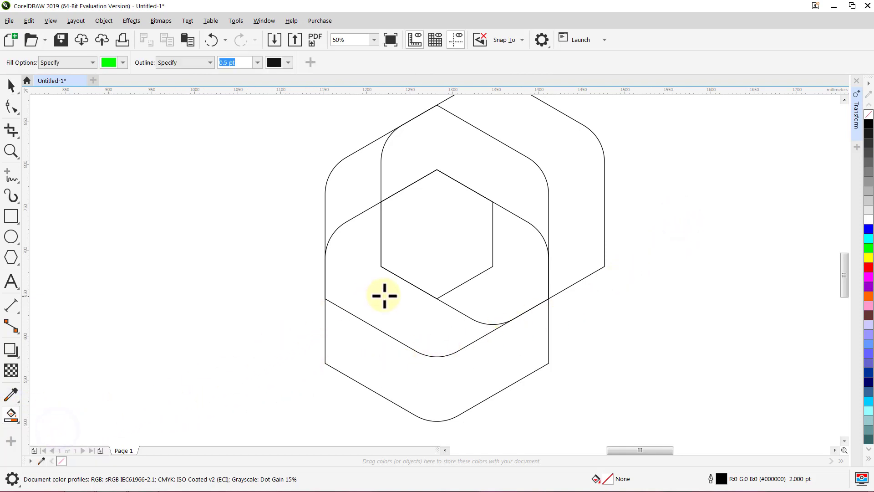
{"action": "left_click", "coordinate": [384, 295]}
{"action": "left_click", "coordinate": [275, 283]}
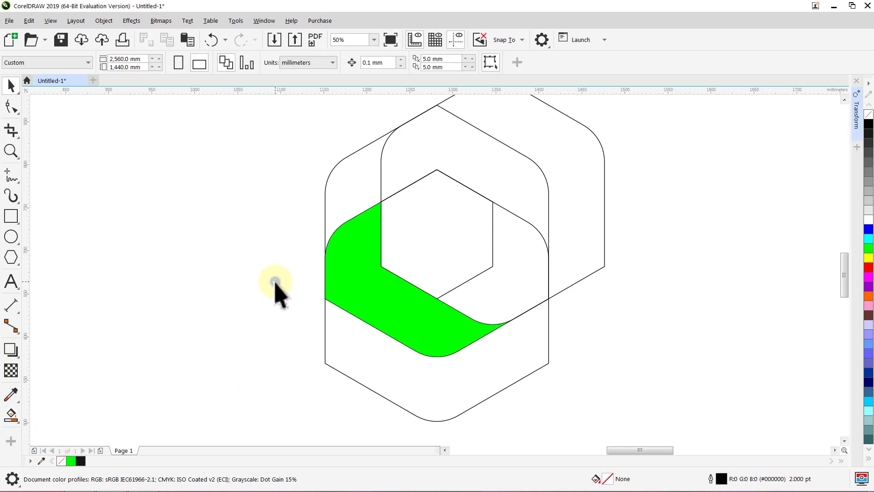
{"action": "left_click", "coordinate": [364, 311]}
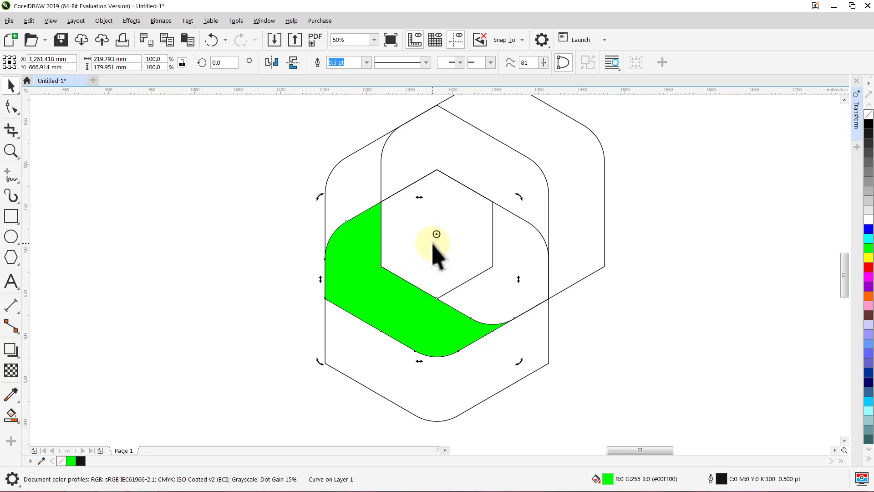
Delete the grouped hexagon outlines, keeping only the green shape.
{"action": "left_click", "coordinate": [289, 212]}
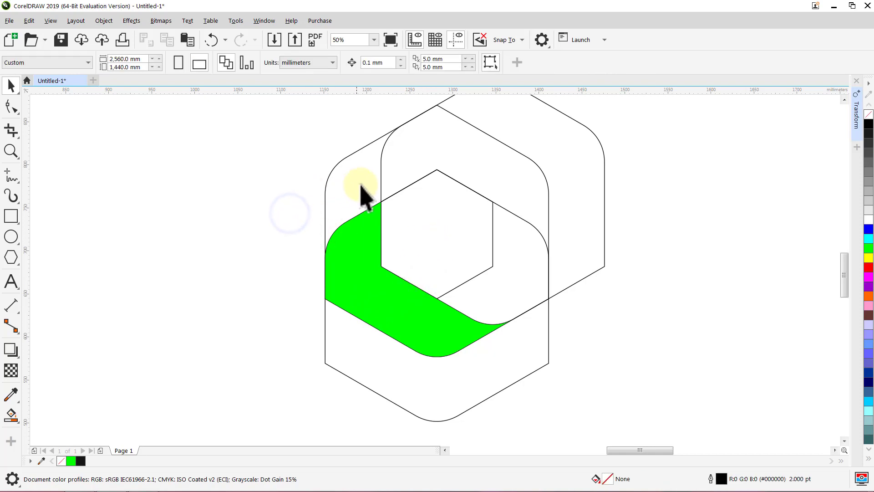
{"action": "left_click", "coordinate": [381, 174]}
{"action": "key", "text": "Delete"}
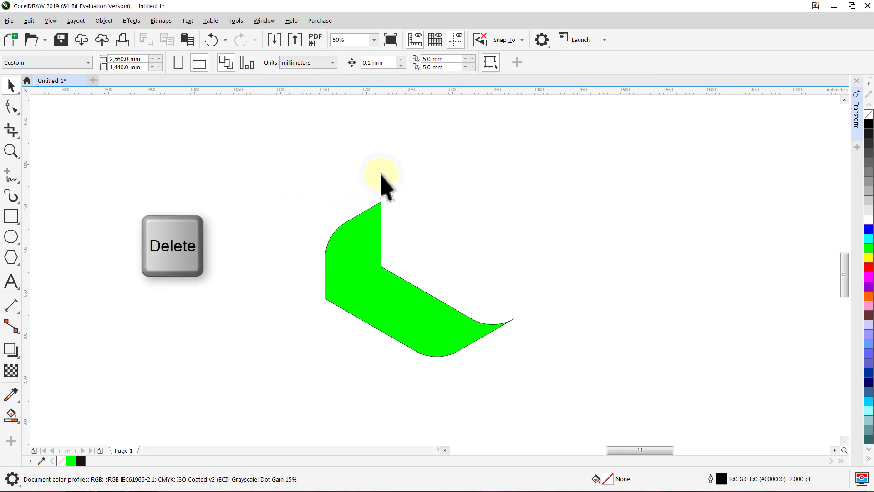
Set the green shape's outline width to None.
{"action": "key", "text": "F4"}
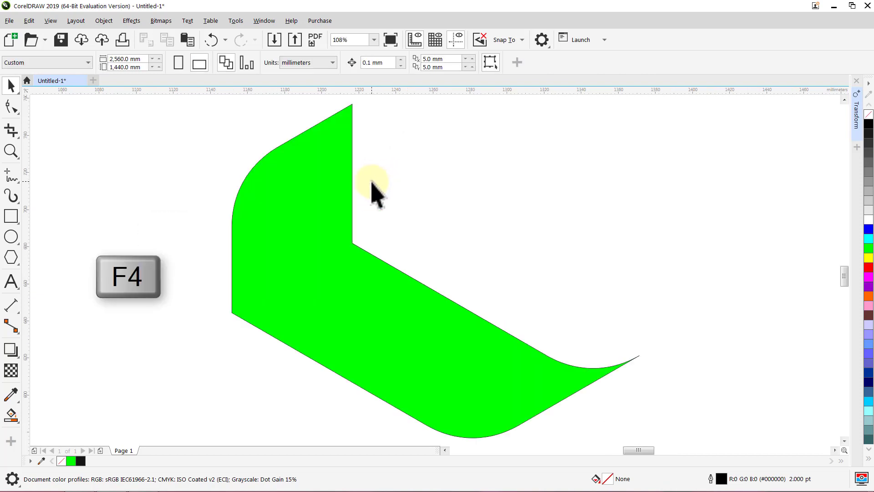
{"action": "left_click", "coordinate": [328, 195]}
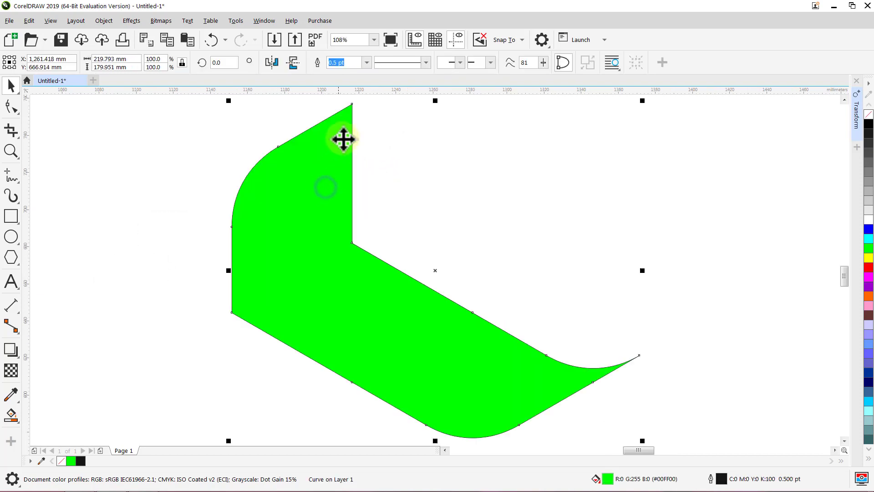
{"action": "left_click", "coordinate": [367, 63]}
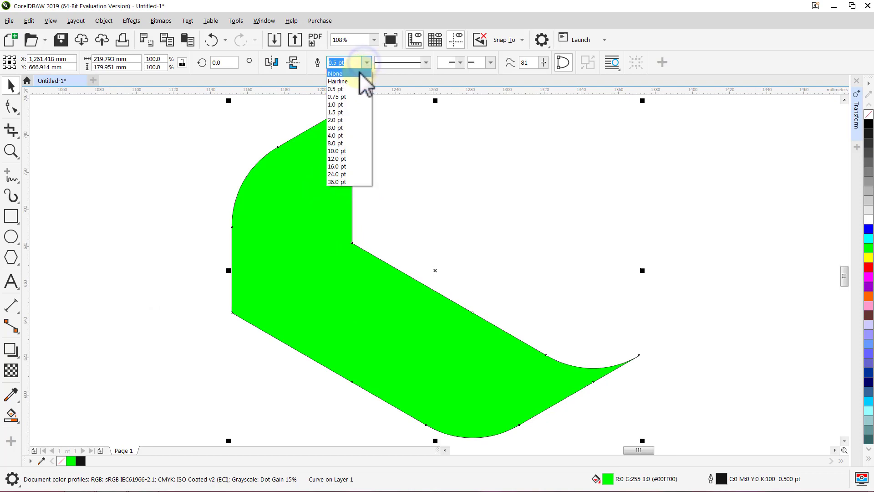
{"action": "left_click", "coordinate": [360, 80]}
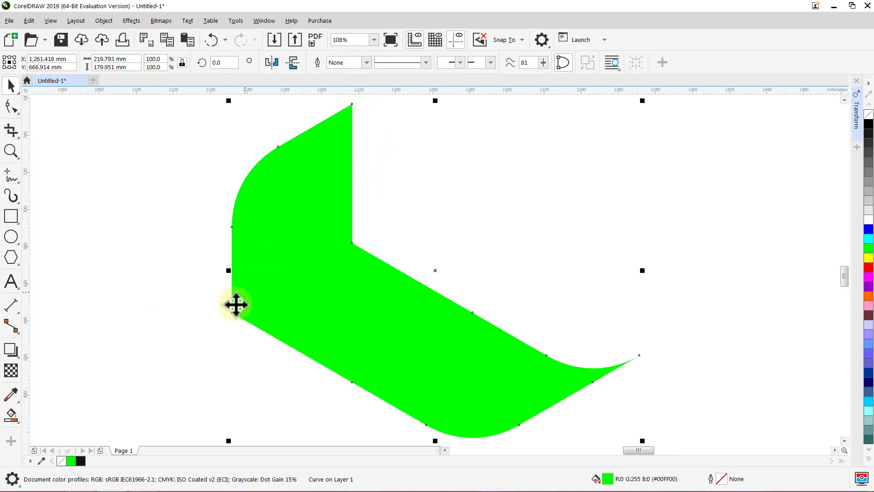
Apply a linear fountain fill to the green shape from its upper tip to its lower right curve, with Dark Green as start colour.
{"action": "left_click", "coordinate": [13, 415]}
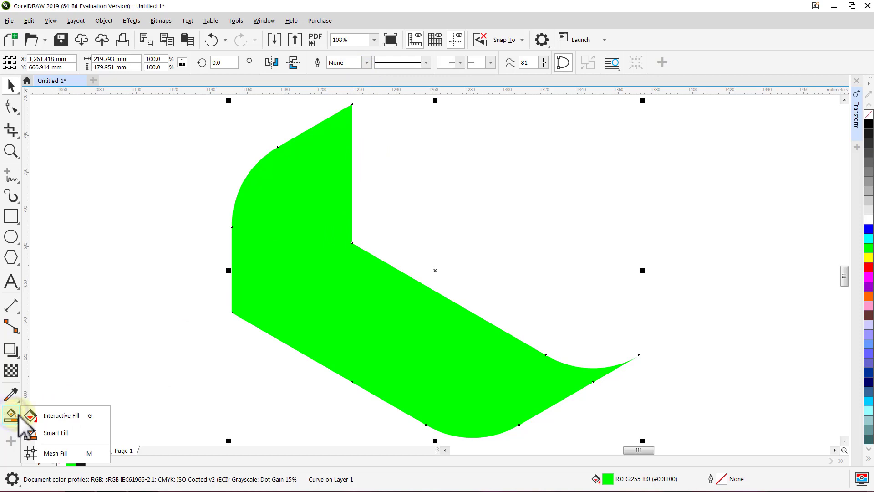
{"action": "left_click", "coordinate": [44, 416]}
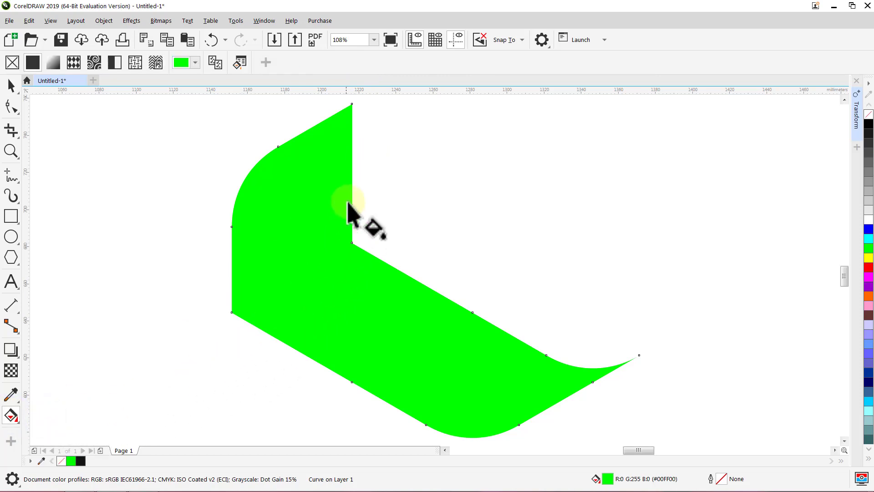
{"action": "left_click_drag", "start_coordinate": [352, 104], "coordinate": [526, 437]}
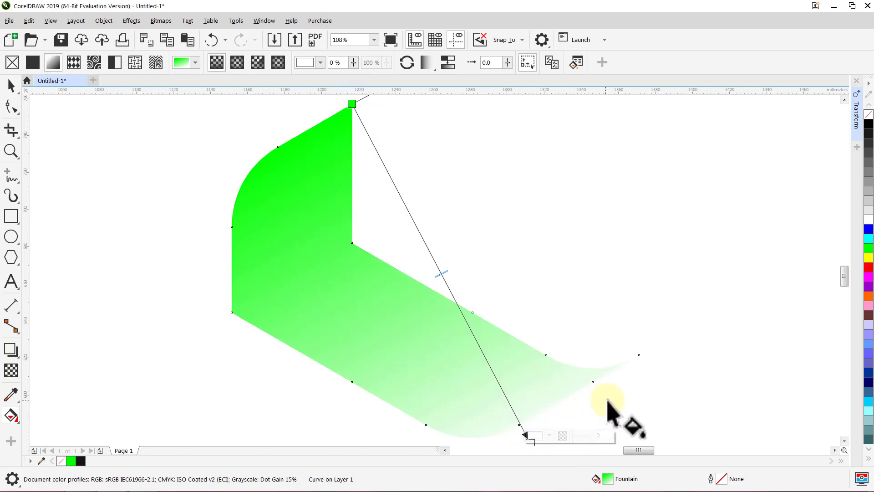
{"action": "left_click", "coordinate": [868, 460]}
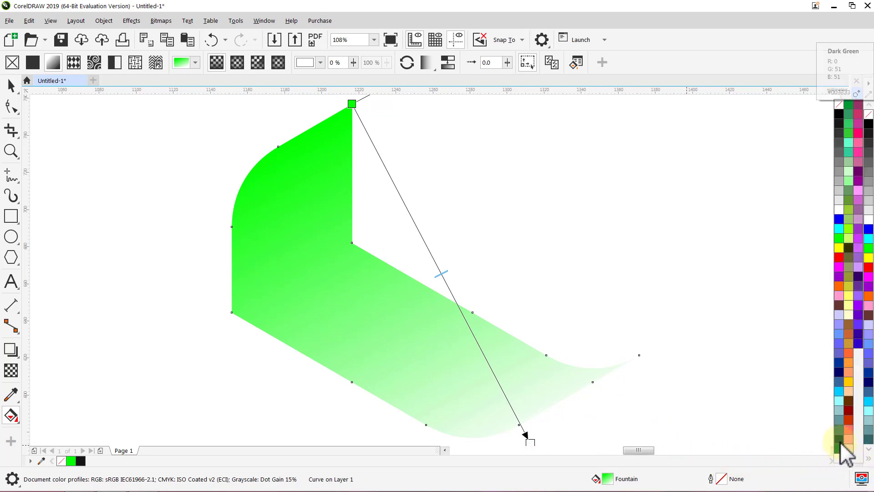
{"action": "left_click_drag", "start_coordinate": [840, 444], "coordinate": [353, 103]}
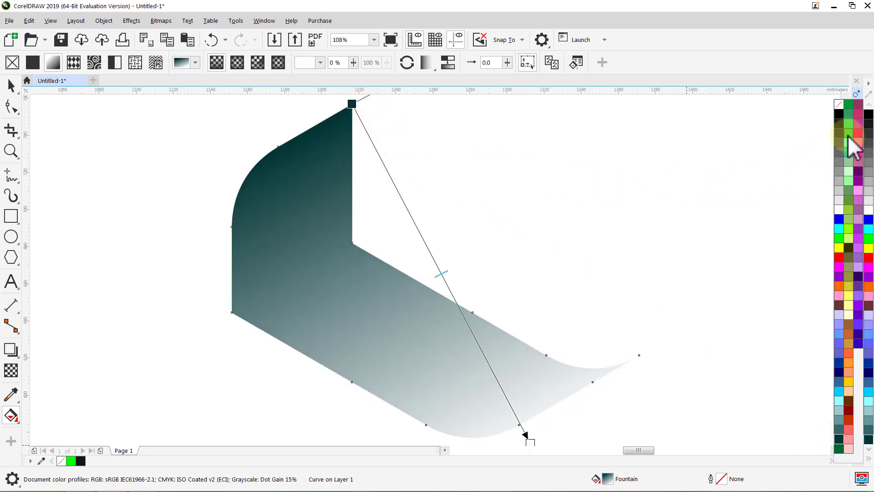
Add two medium green nodes, a Chartreuse node and a Moon Green node along the gradient, and colour its end node bright green.
{"action": "left_click_drag", "start_coordinate": [848, 137], "coordinate": [399, 197]}
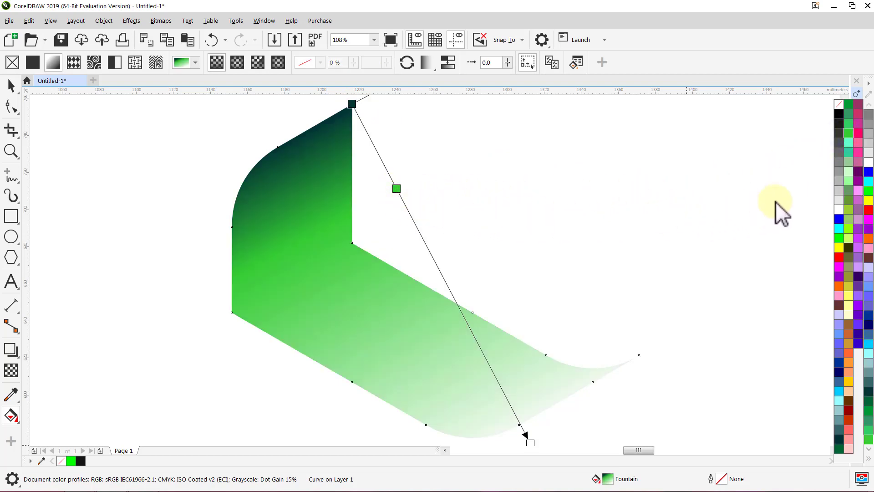
{"action": "left_click_drag", "start_coordinate": [850, 134], "coordinate": [440, 270]}
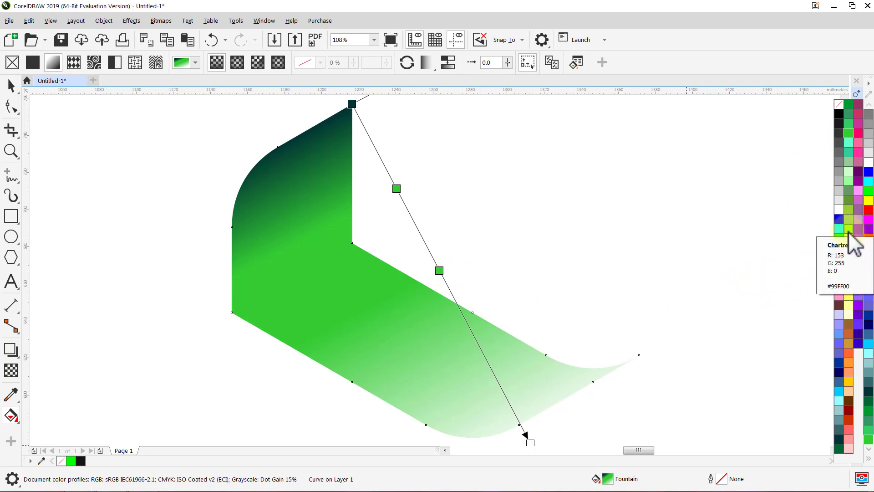
{"action": "left_click_drag", "start_coordinate": [849, 232], "coordinate": [475, 336]}
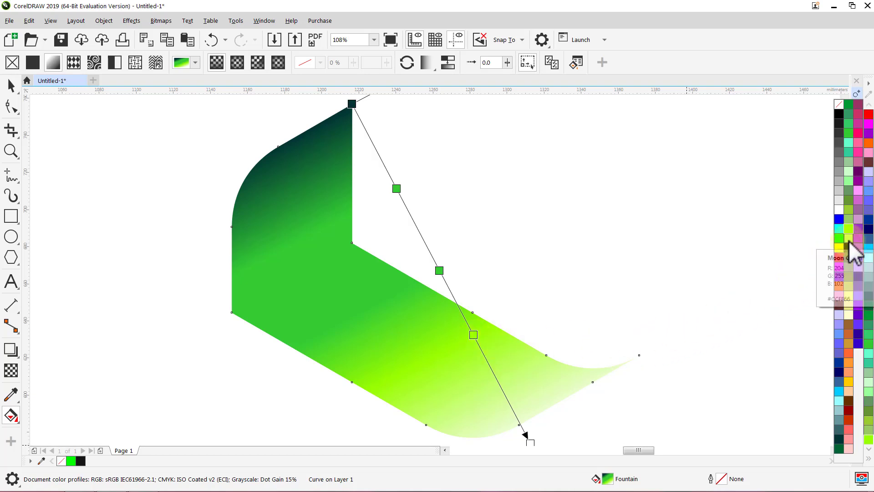
{"action": "left_click_drag", "start_coordinate": [850, 248], "coordinate": [509, 397]}
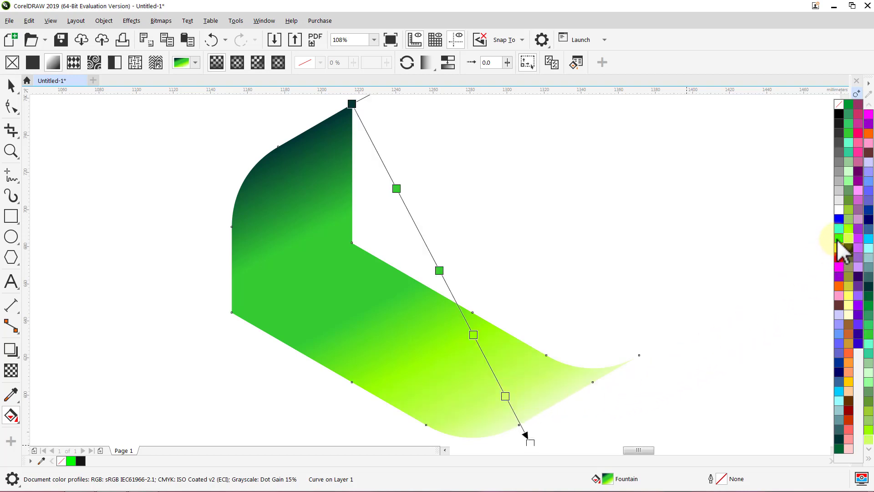
{"action": "left_click_drag", "start_coordinate": [839, 239], "coordinate": [531, 403]}
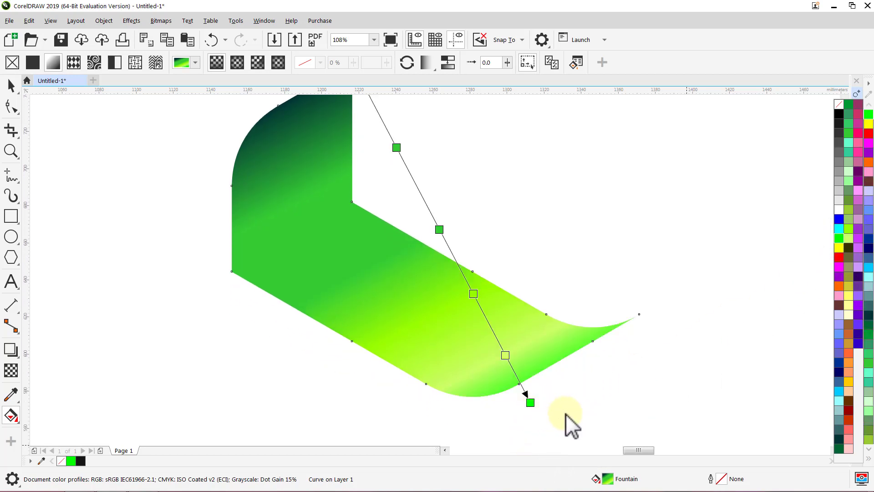
Shift the gradient's pale green node slightly towards the end, the Chartreuse node to 79% and the second medium green node to 58%.
{"action": "left_click_drag", "start_coordinate": [608, 386], "coordinate": [620, 413]}
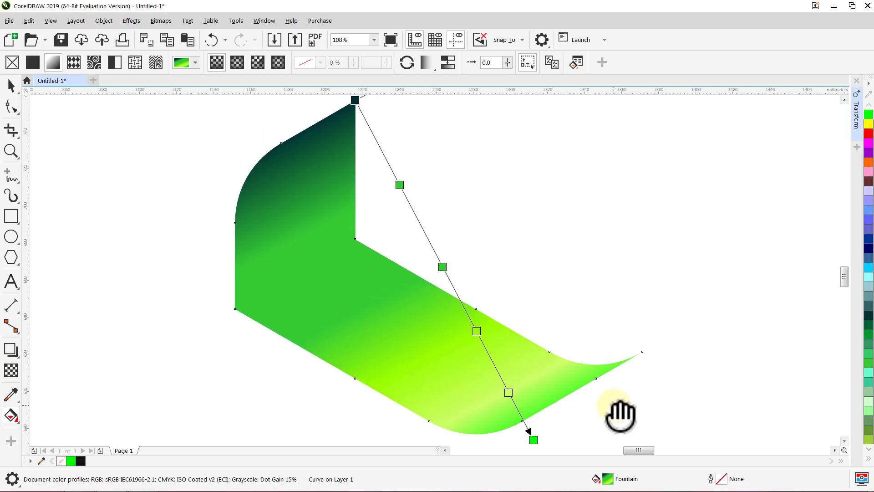
{"action": "left_click", "coordinate": [510, 395]}
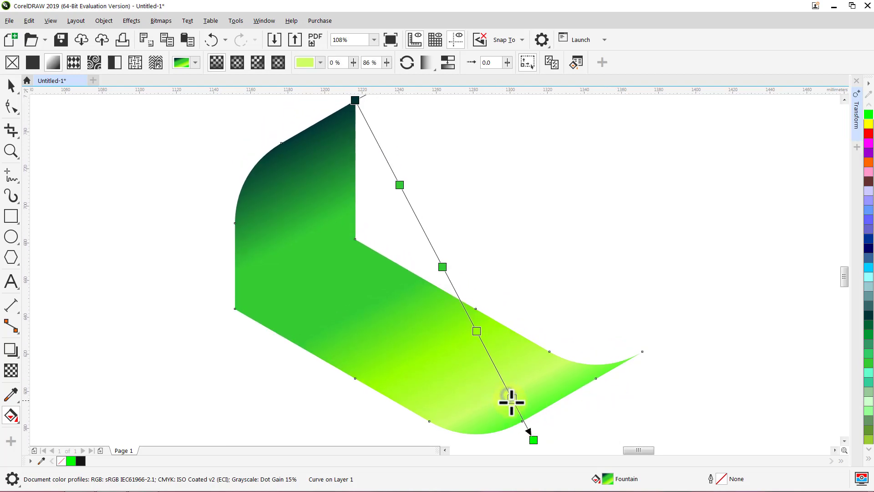
{"action": "left_click_drag", "start_coordinate": [510, 402], "coordinate": [513, 408]}
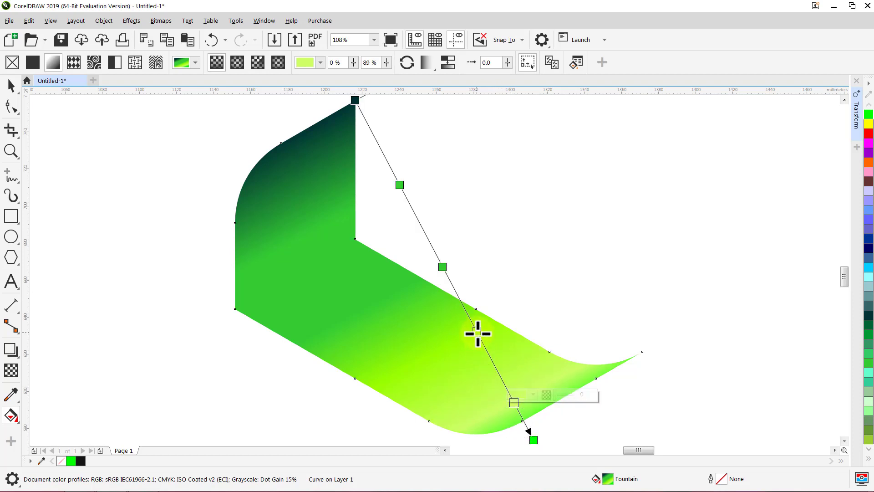
{"action": "double_click", "coordinate": [485, 353]}
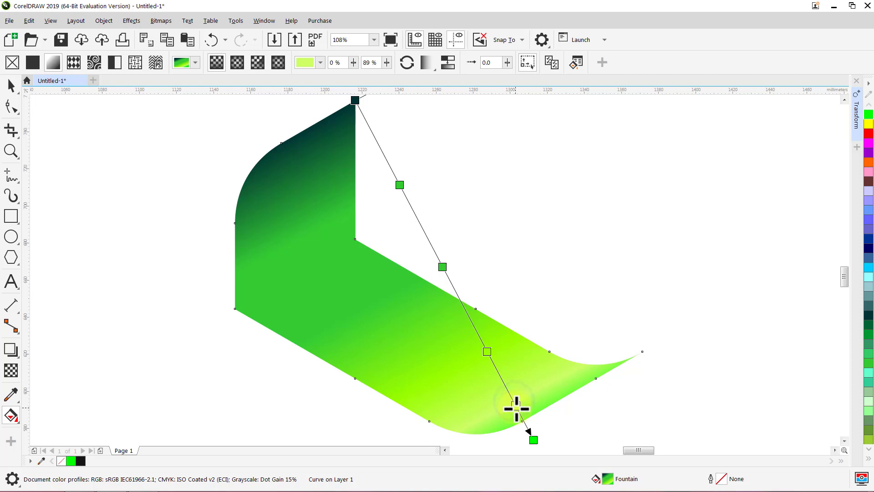
{"action": "left_click", "coordinate": [487, 354]}
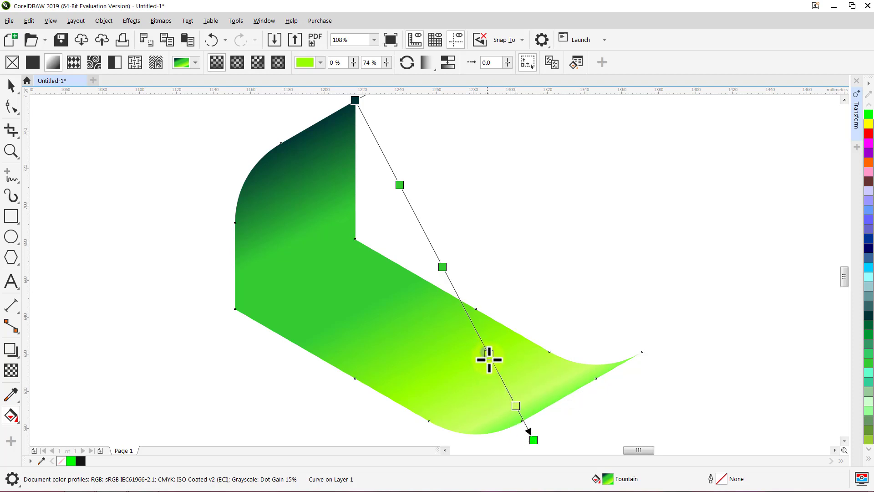
{"action": "left_click_drag", "start_coordinate": [488, 359], "coordinate": [496, 368]}
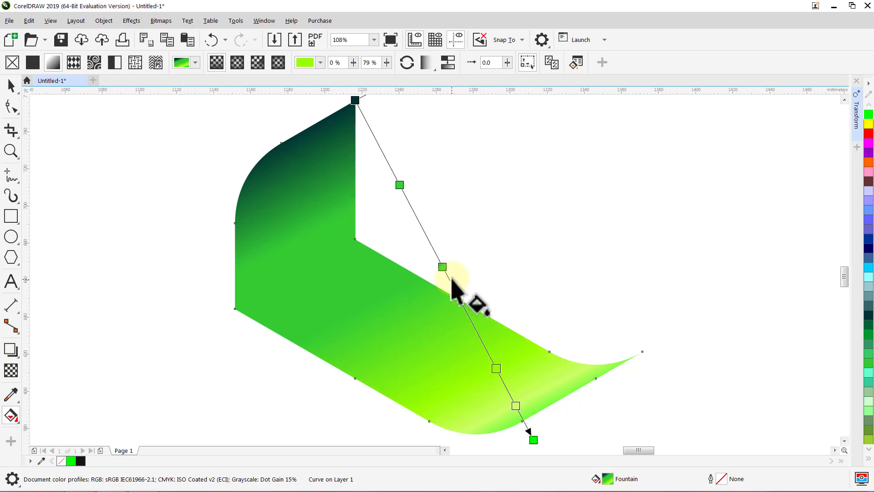
{"action": "left_click_drag", "start_coordinate": [444, 268], "coordinate": [453, 286]}
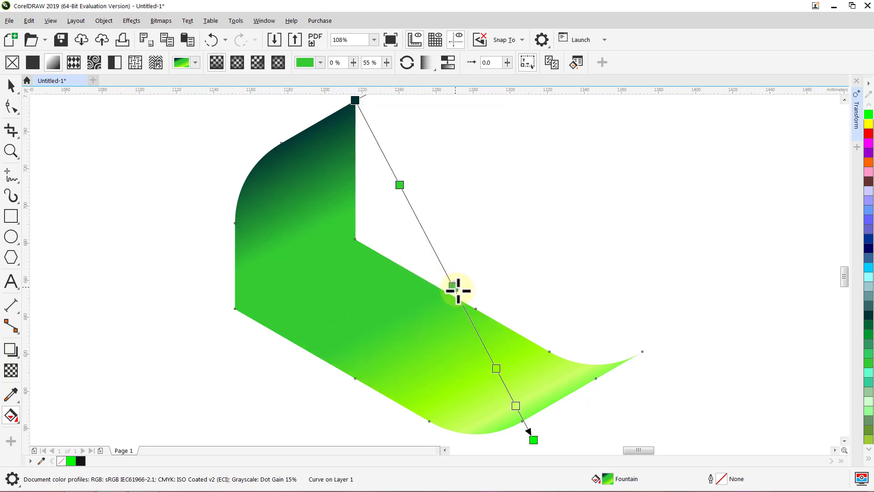
{"action": "key", "text": "space"}
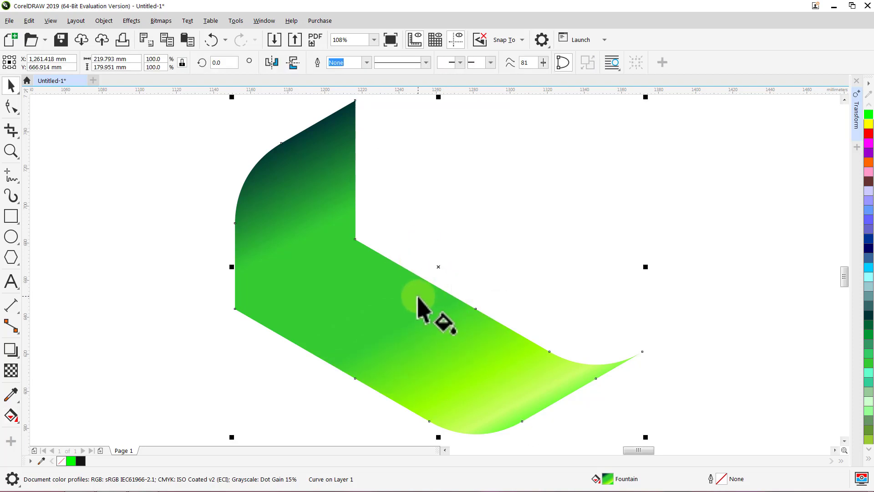
Create two successive copies of the gradient band, each rotated 120° about the stored centre, to complete the hexagonal ring.
{"action": "left_click", "coordinate": [685, 256]}
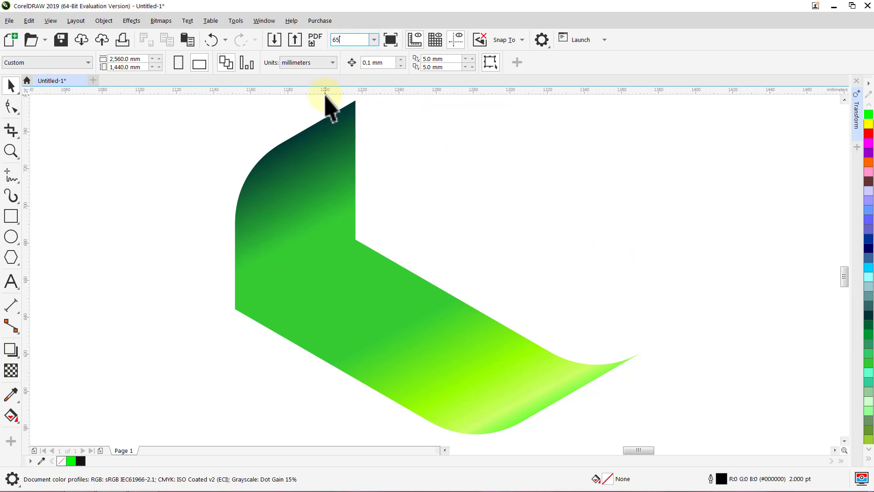
{"action": "key", "text": "Return"}
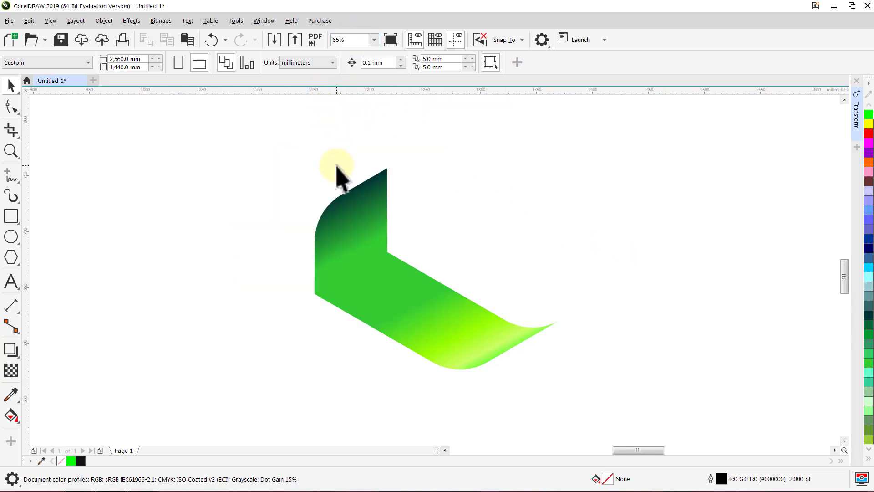
{"action": "left_click_drag", "start_coordinate": [337, 172], "coordinate": [351, 239]}
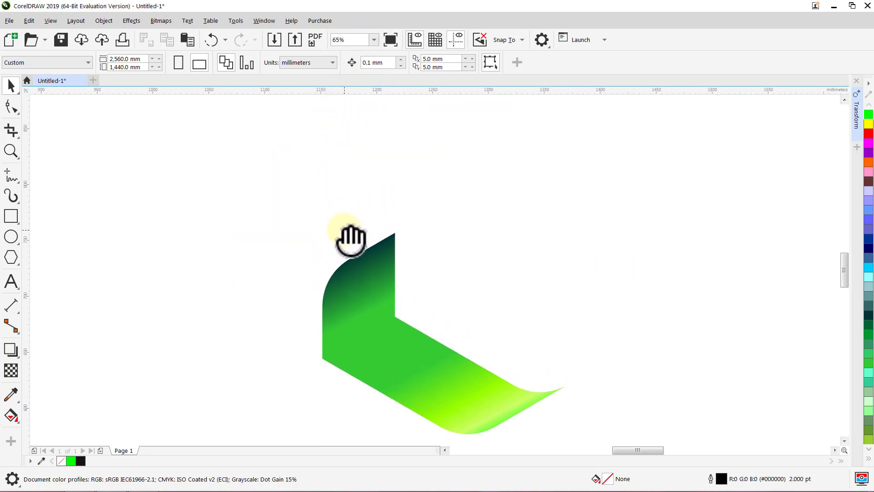
{"action": "left_click", "coordinate": [361, 296]}
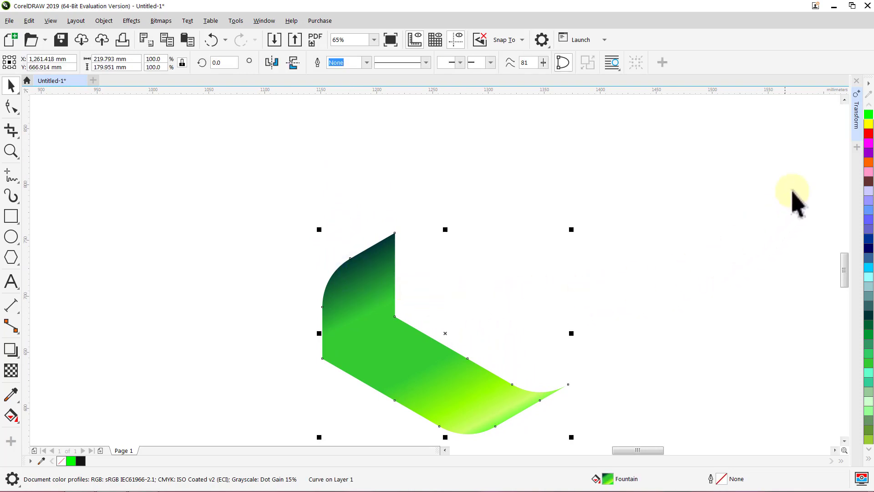
{"action": "left_click", "coordinate": [857, 125]}
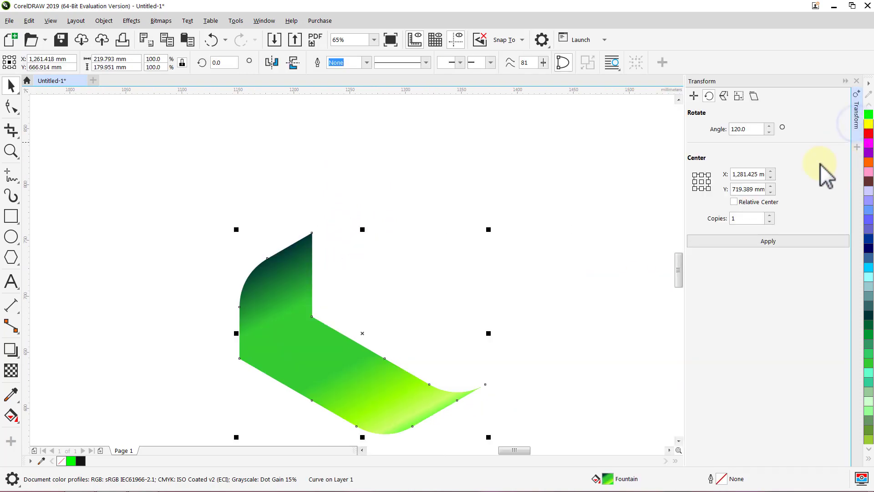
{"action": "left_click", "coordinate": [777, 241]}
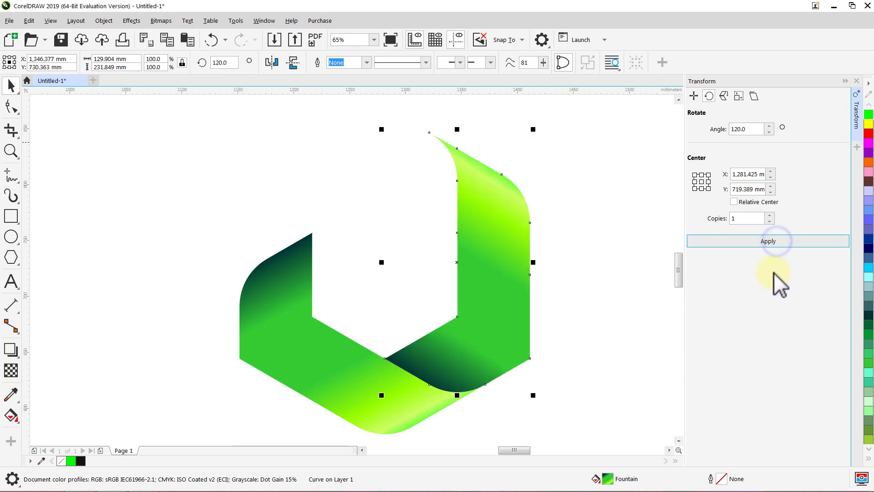
{"action": "left_click", "coordinate": [773, 242]}
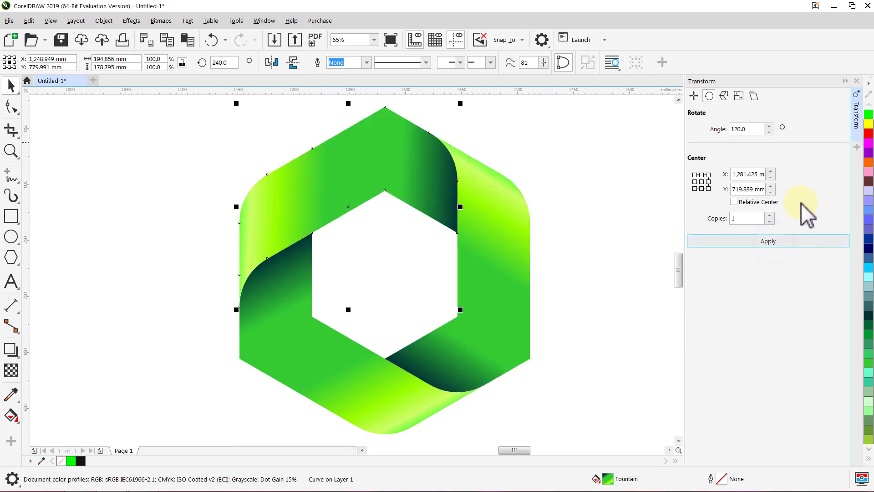
{"action": "left_click", "coordinate": [856, 81]}
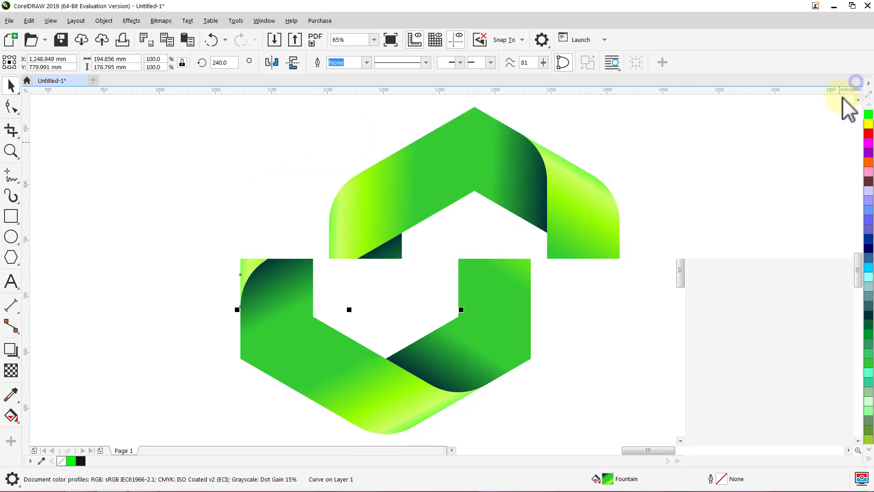
{"action": "left_click", "coordinate": [698, 233]}
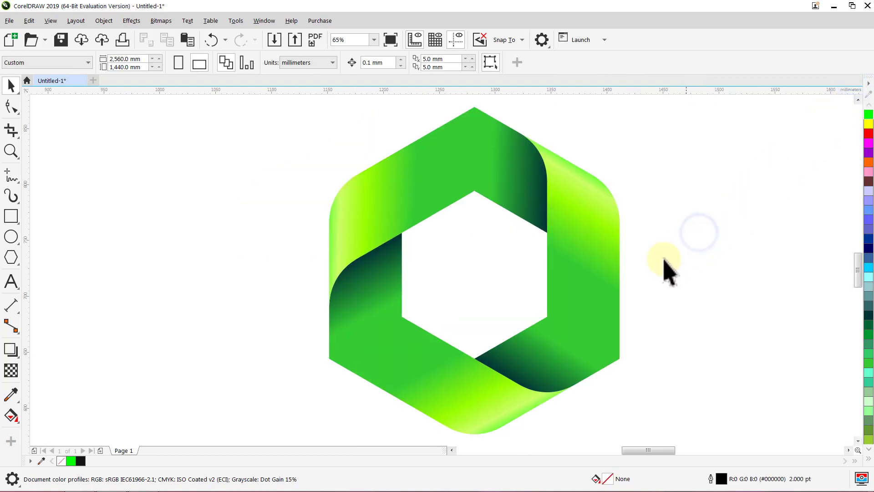
Recolour the first two gradient nodes of the ring's right band, dark red at the start and Brick Red on the second.
{"action": "left_click", "coordinate": [586, 279]}
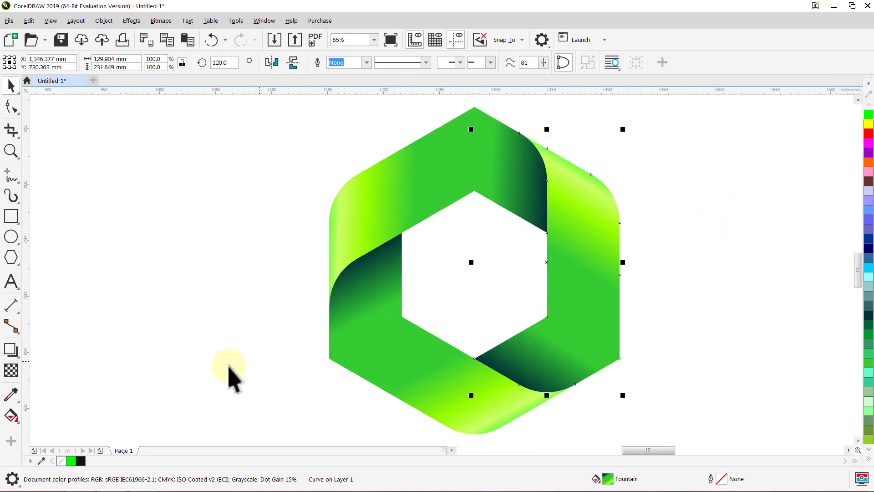
{"action": "left_click", "coordinate": [13, 413]}
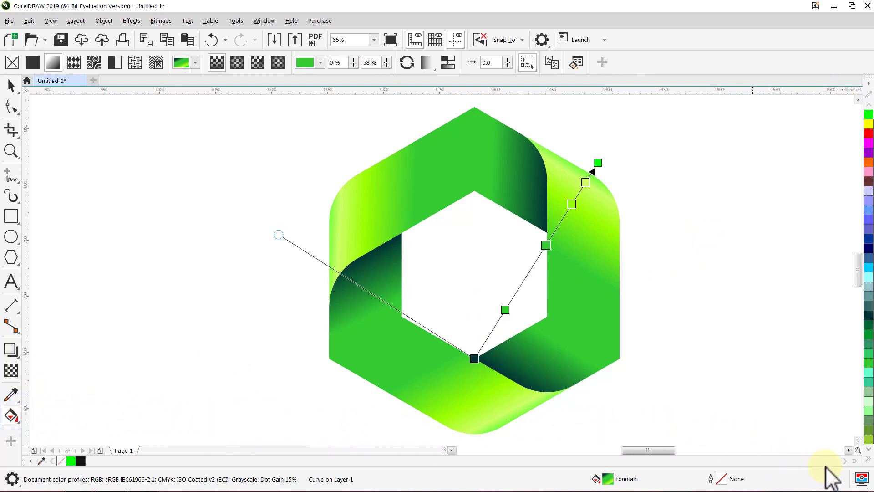
{"action": "left_click", "coordinate": [867, 460]}
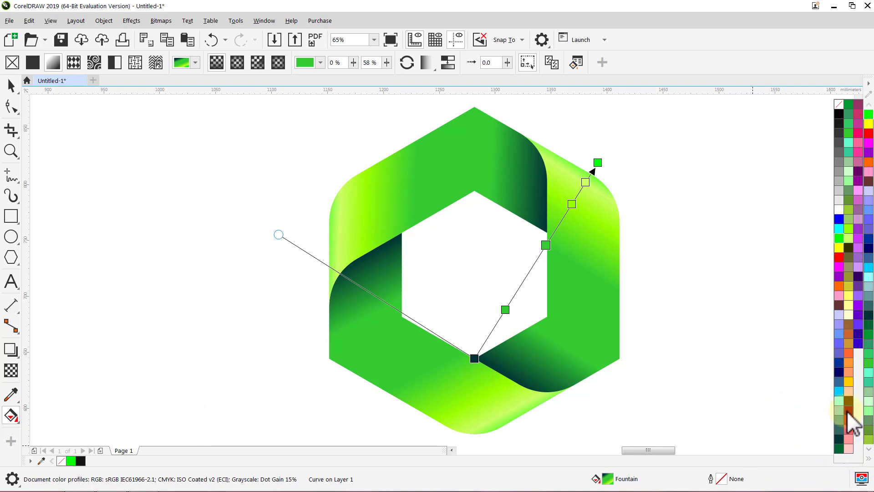
{"action": "left_click_drag", "start_coordinate": [848, 413], "coordinate": [477, 359]}
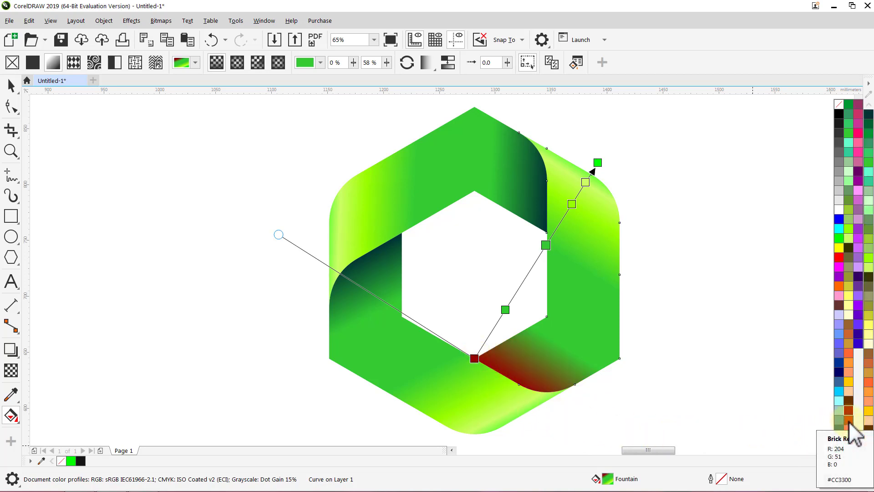
{"action": "left_click_drag", "start_coordinate": [849, 422], "coordinate": [505, 312]}
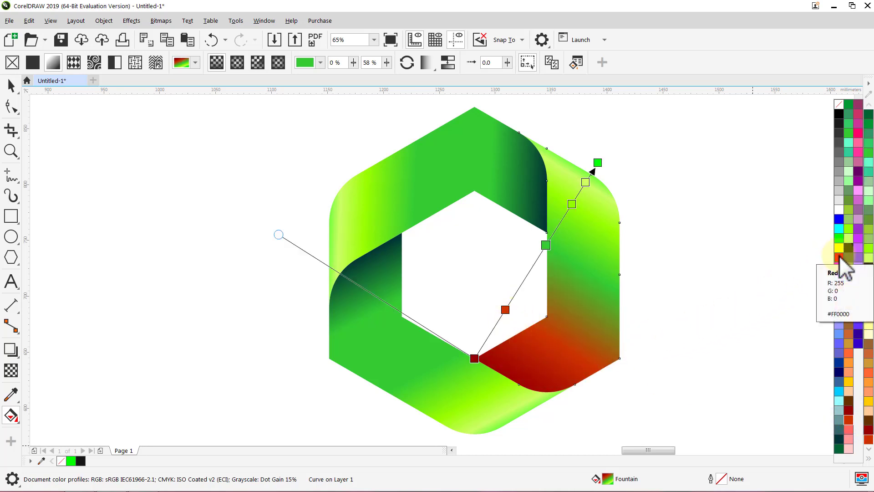
Recolour the right band's remaining gradient nodes: Red on the third and fourth, light orange on the fifth, and Orange at the end.
{"action": "left_click_drag", "start_coordinate": [839, 258], "coordinate": [546, 247]}
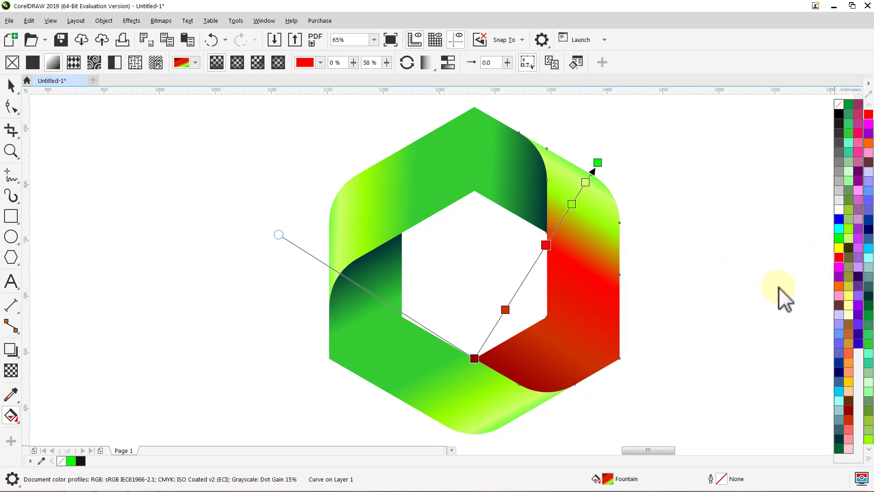
{"action": "left_click_drag", "start_coordinate": [839, 257], "coordinate": [571, 206]}
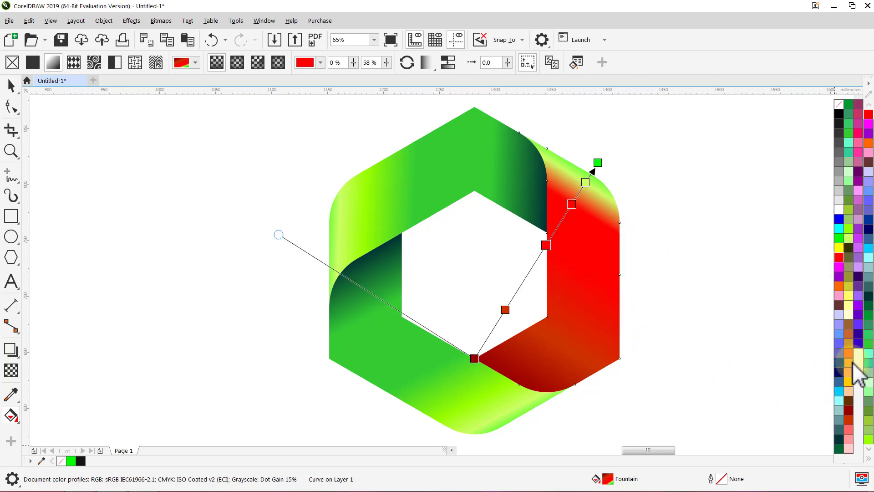
{"action": "left_click_drag", "start_coordinate": [853, 363], "coordinate": [585, 183]}
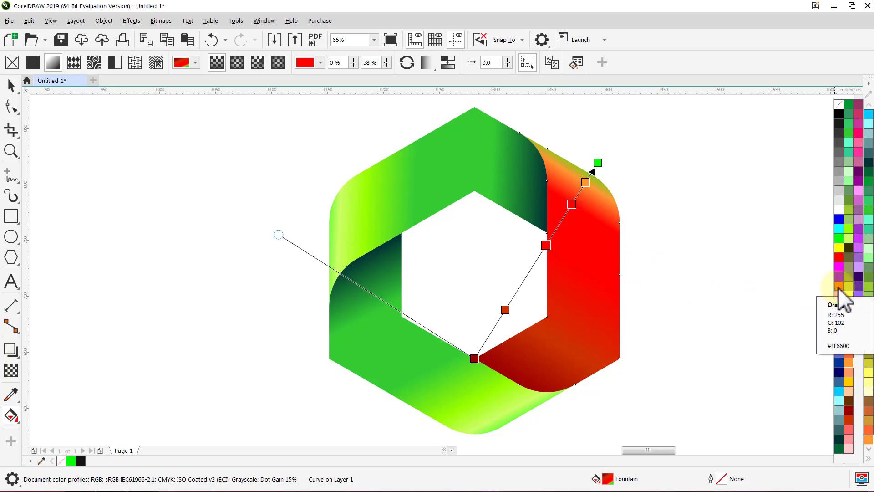
{"action": "left_click_drag", "start_coordinate": [837, 288], "coordinate": [597, 163]}
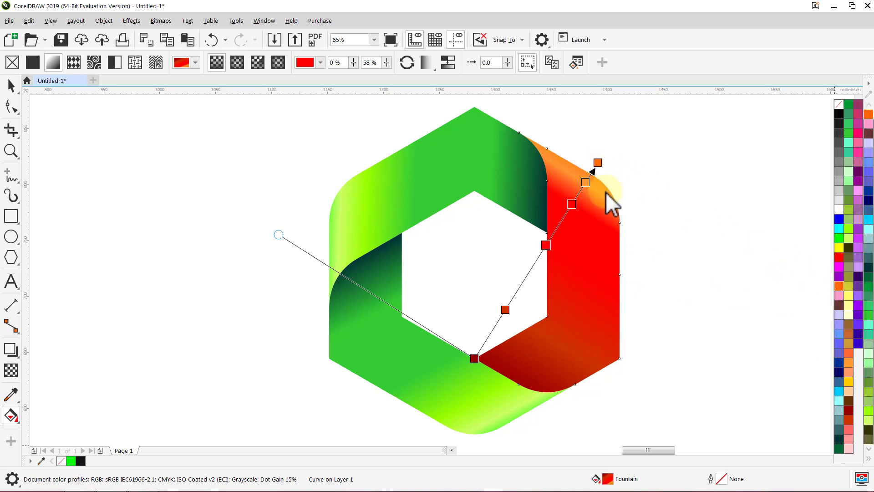
Shift the right band's first Red gradient node to 45%, the light orange node to 84%, and the second Red node towards the start.
{"action": "left_click", "coordinate": [546, 245]}
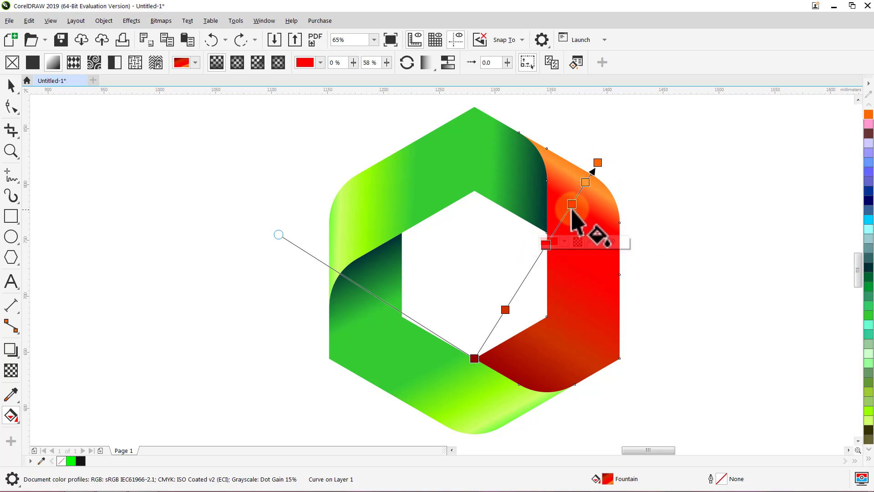
{"action": "left_click", "coordinate": [568, 210]}
{"action": "left_click_drag", "start_coordinate": [565, 216], "coordinate": [536, 258]}
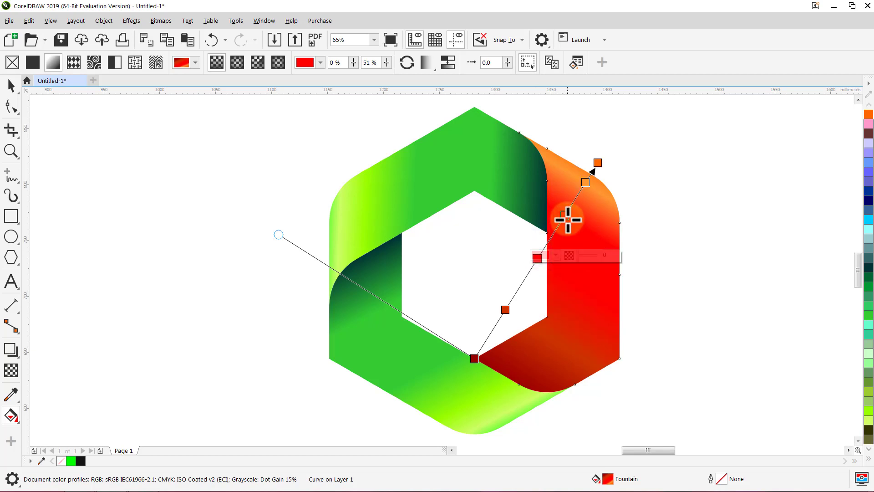
{"action": "left_click_drag", "start_coordinate": [566, 217], "coordinate": [553, 230]}
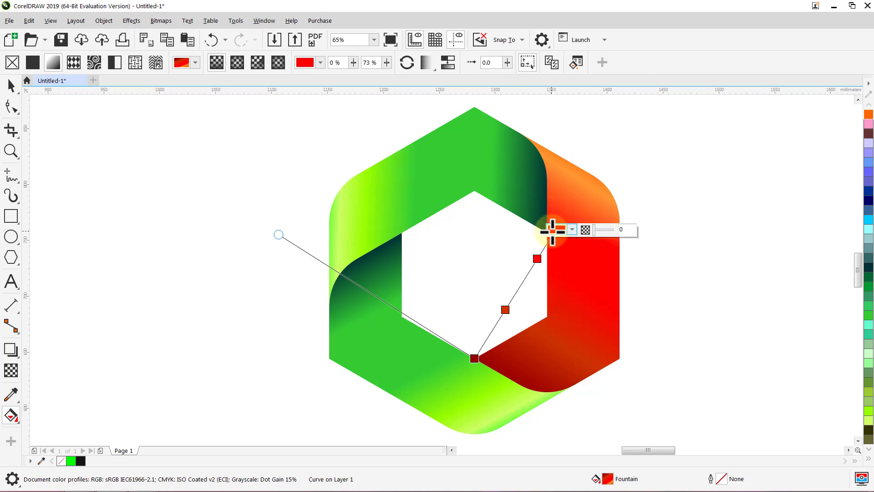
{"action": "left_click", "coordinate": [586, 184]}
{"action": "left_click_drag", "start_coordinate": [584, 191], "coordinate": [578, 194]}
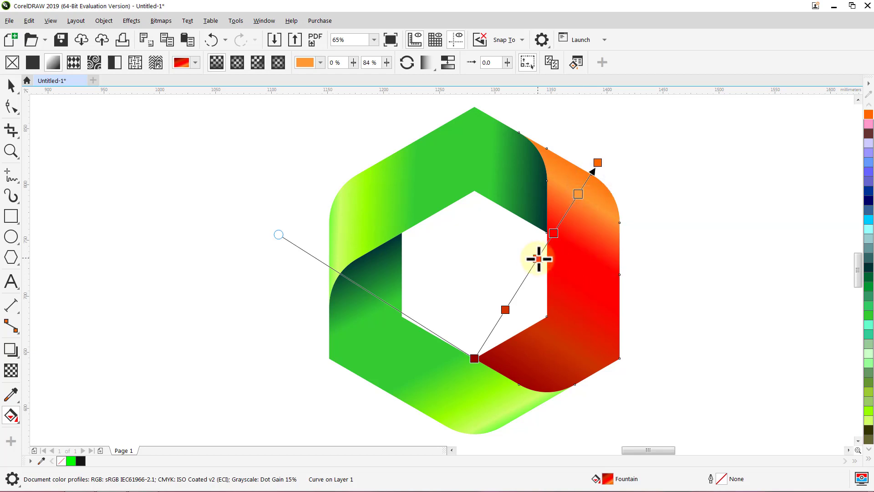
{"action": "left_click_drag", "start_coordinate": [538, 258], "coordinate": [529, 270]}
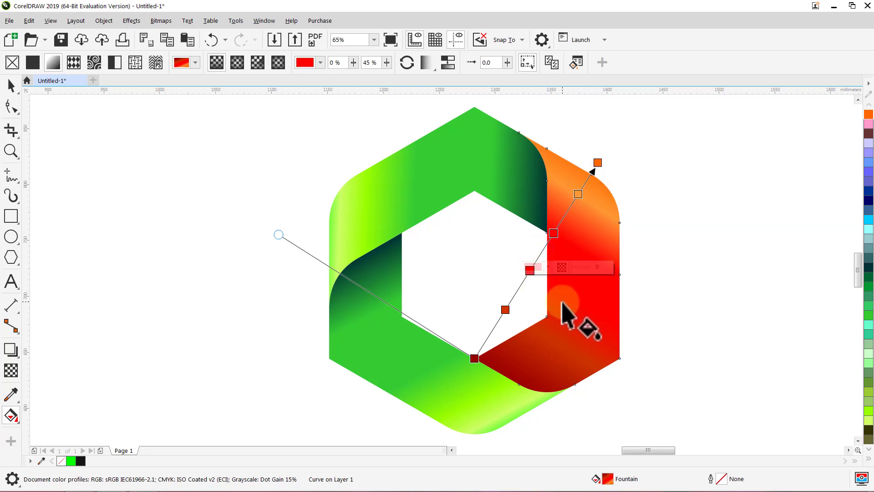
Recolour the top band's gradient nodes from the start: Deep Navy Blue, Navy Blue, Blue, Blue, Sky Blue, and light blue at the end.
{"action": "left_click", "coordinate": [431, 183]}
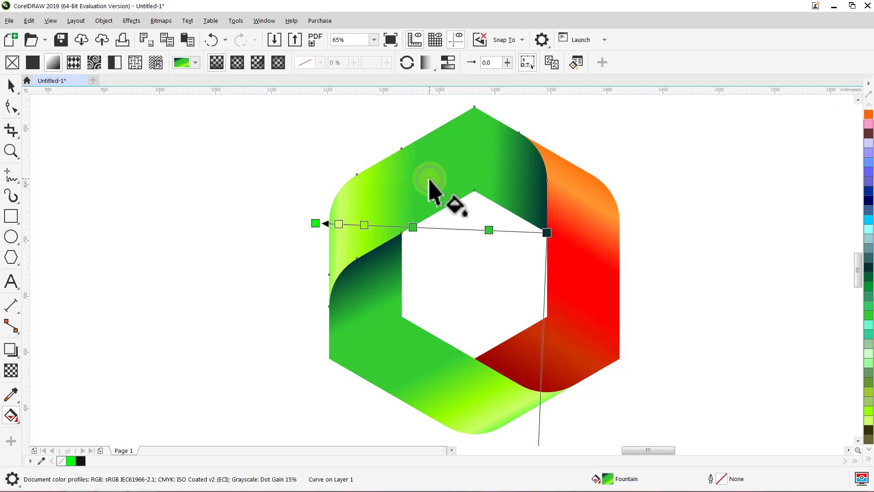
{"action": "left_click", "coordinate": [868, 460]}
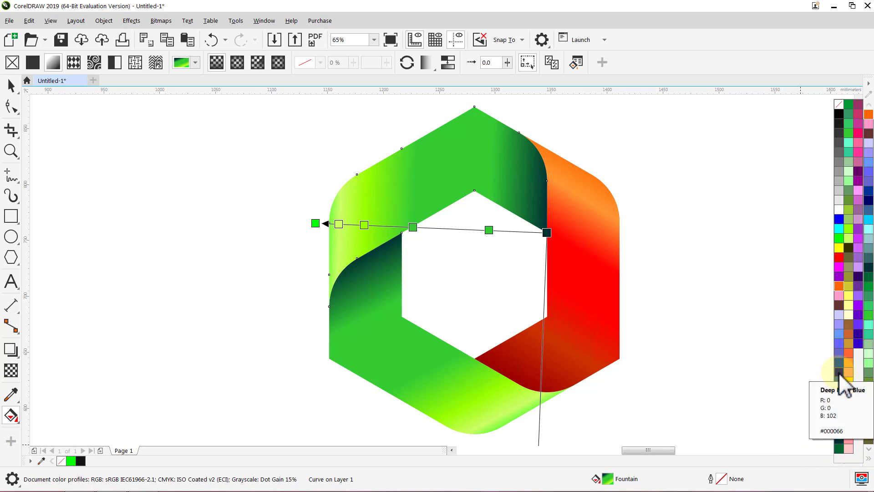
{"action": "left_click_drag", "start_coordinate": [840, 374], "coordinate": [547, 234]}
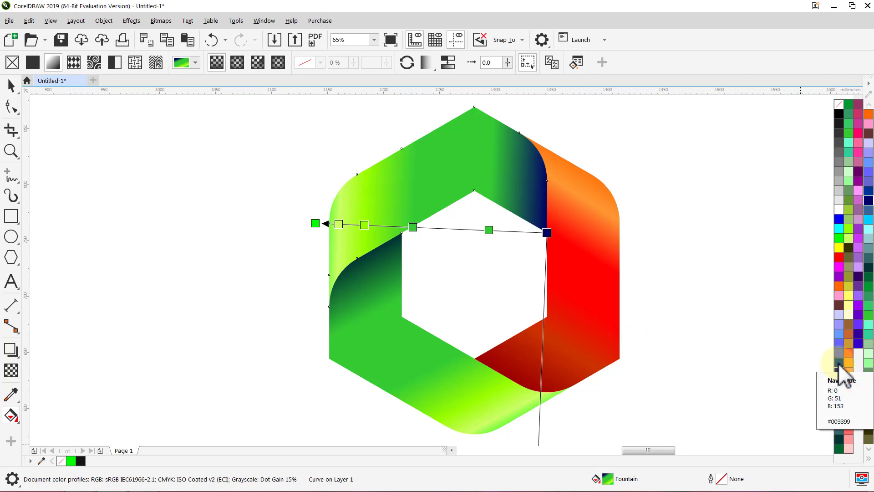
{"action": "left_click_drag", "start_coordinate": [839, 364], "coordinate": [490, 233]}
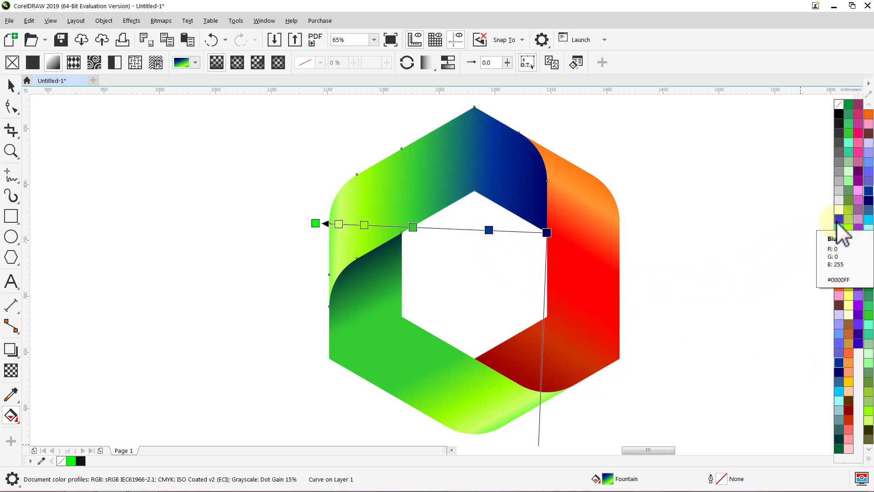
{"action": "left_click_drag", "start_coordinate": [838, 221], "coordinate": [413, 228]}
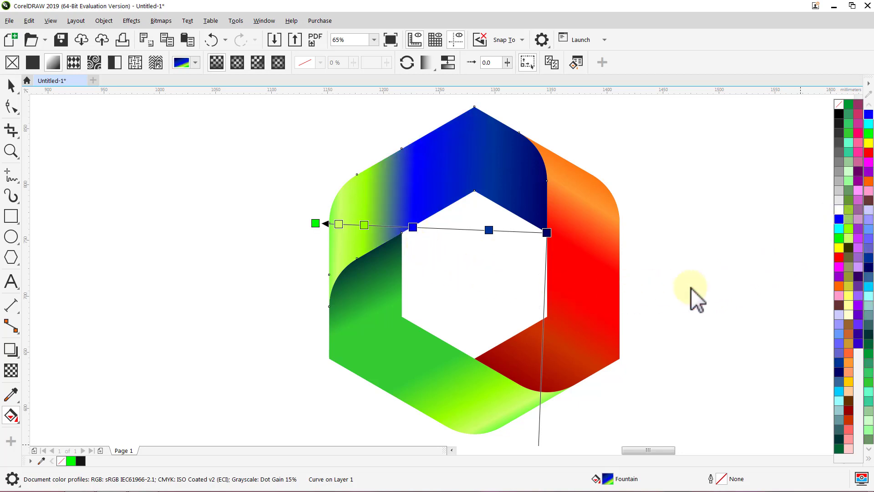
{"action": "left_click_drag", "start_coordinate": [840, 222], "coordinate": [364, 228]}
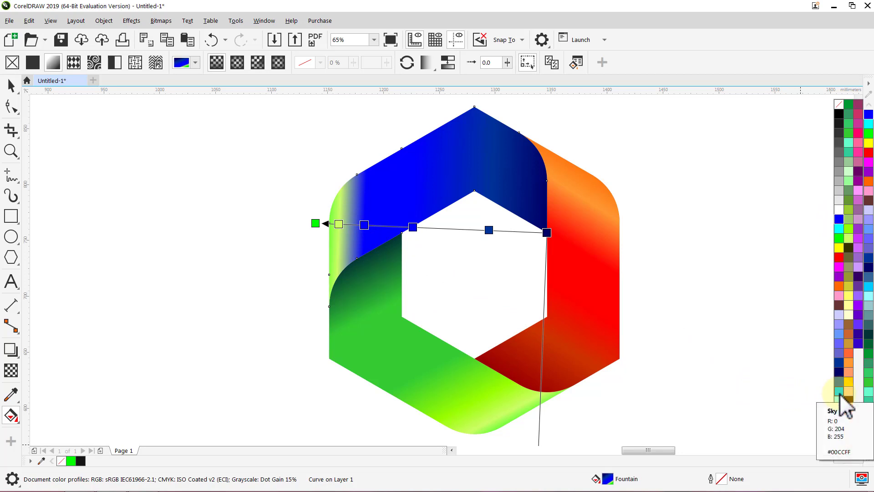
{"action": "left_click_drag", "start_coordinate": [840, 394], "coordinate": [342, 234]}
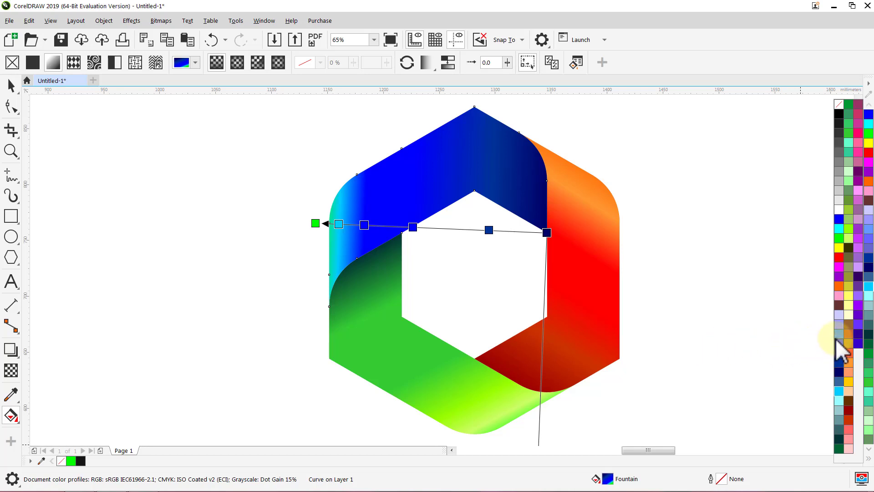
{"action": "left_click_drag", "start_coordinate": [840, 336], "coordinate": [318, 228]}
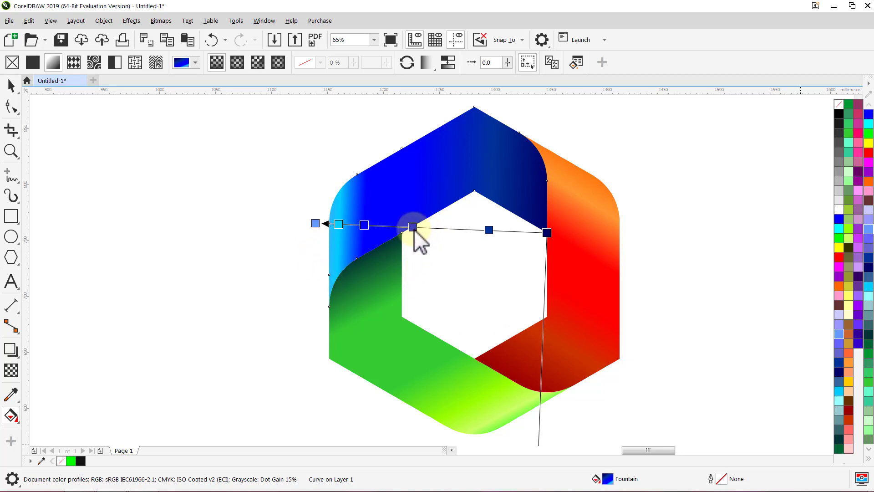
Shift the top band's Navy Blue node to 20%, the second Blue node to 63%, and the first Blue and Sky Blue nodes towards the start.
{"action": "left_click_drag", "start_coordinate": [414, 228], "coordinate": [445, 228]}
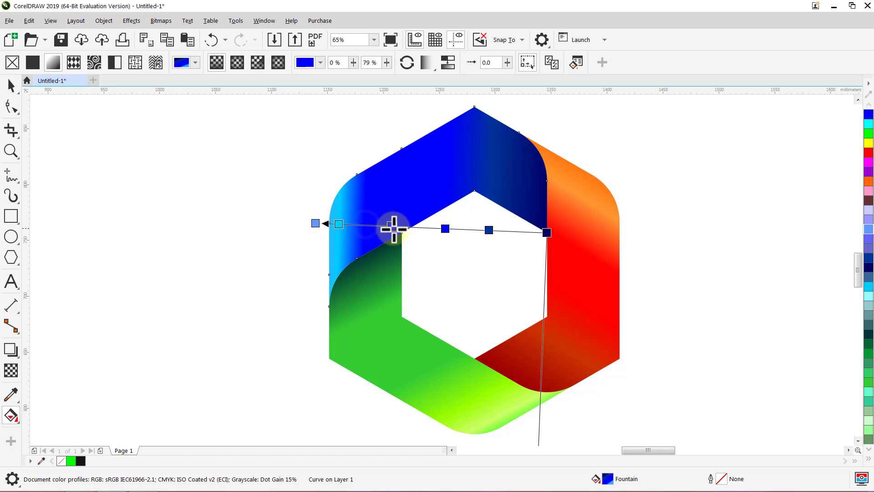
{"action": "double_click", "coordinate": [399, 231]}
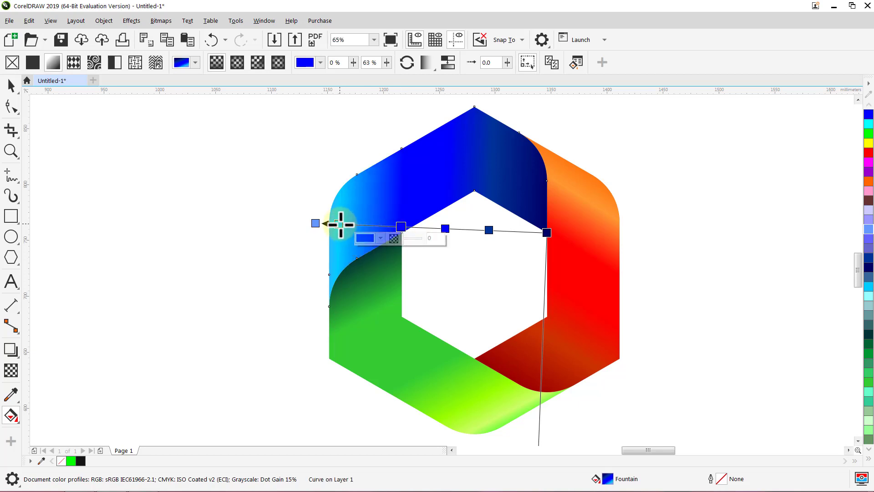
{"action": "left_click_drag", "start_coordinate": [339, 224], "coordinate": [357, 225]}
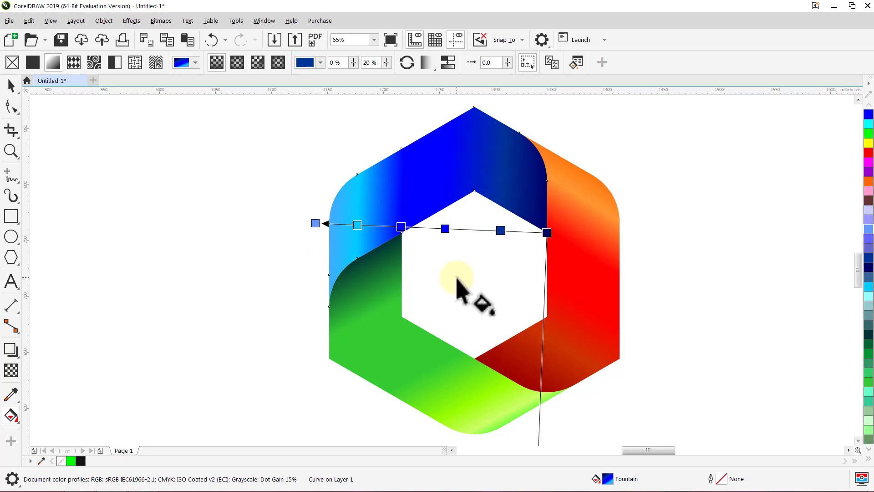
Group the three coloured bands of the ring into one object.
{"action": "key", "text": "space"}
{"action": "left_click", "coordinate": [267, 262]}
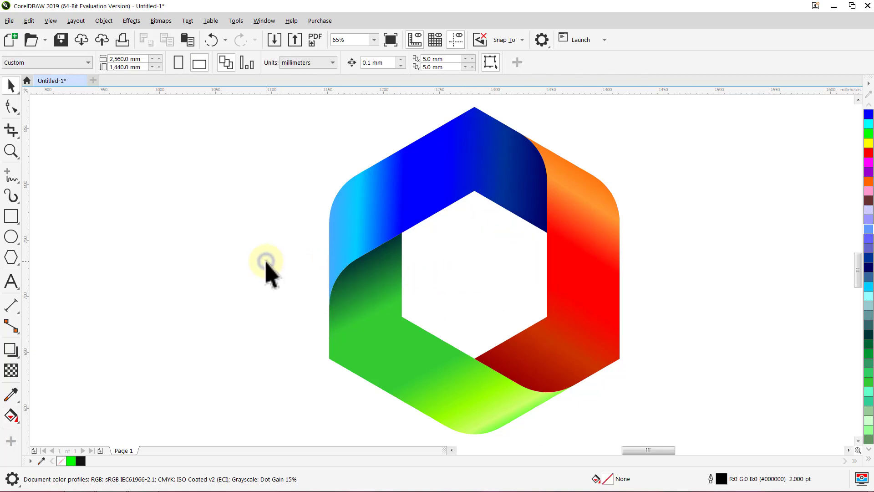
{"action": "key", "text": "ctrl+a"}
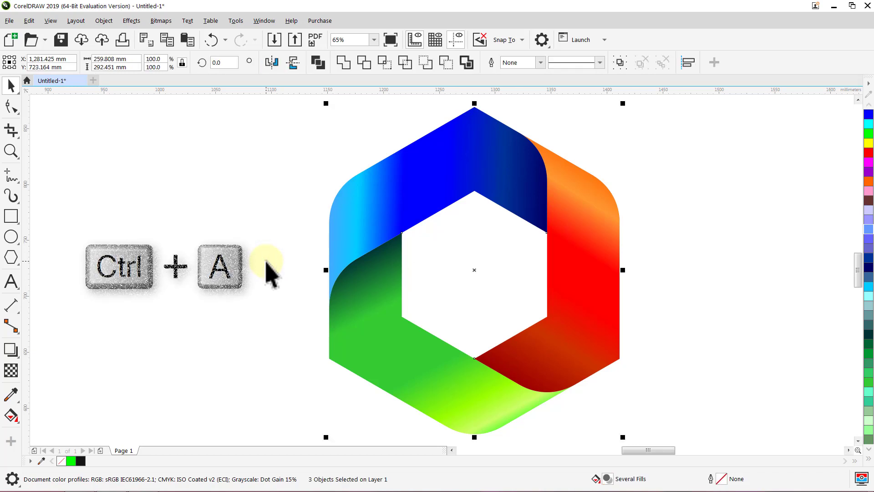
{"action": "key", "text": "ctrl+g"}
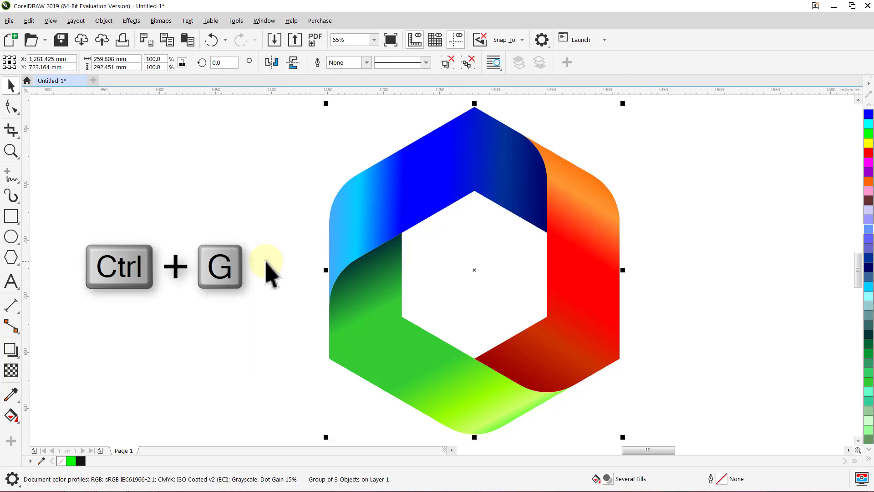
{"action": "left_click", "coordinate": [267, 262]}
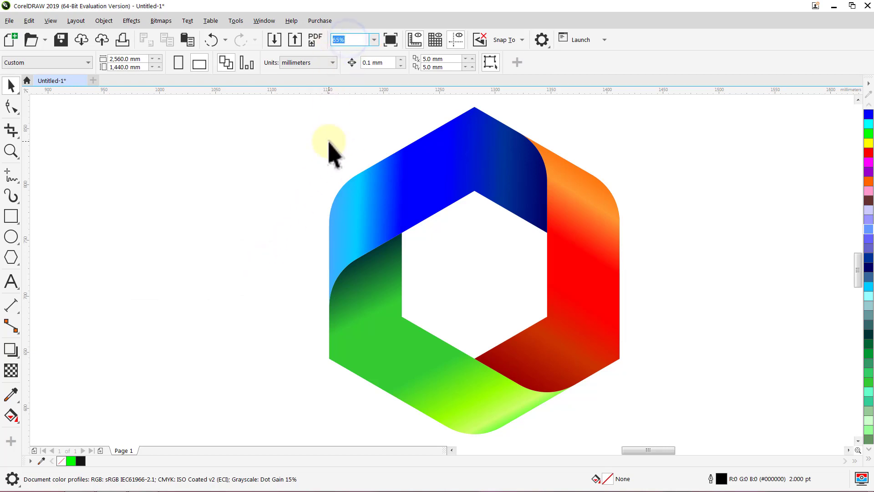
Centre the logo group on the page and enlarge it proportionally about its centre until it nearly fills the page height.
{"action": "key", "text": "Return"}
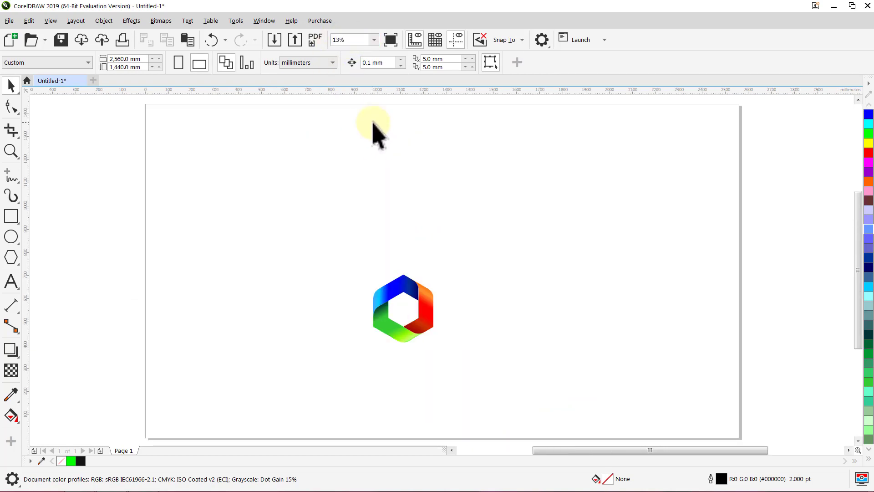
{"action": "left_click", "coordinate": [386, 288]}
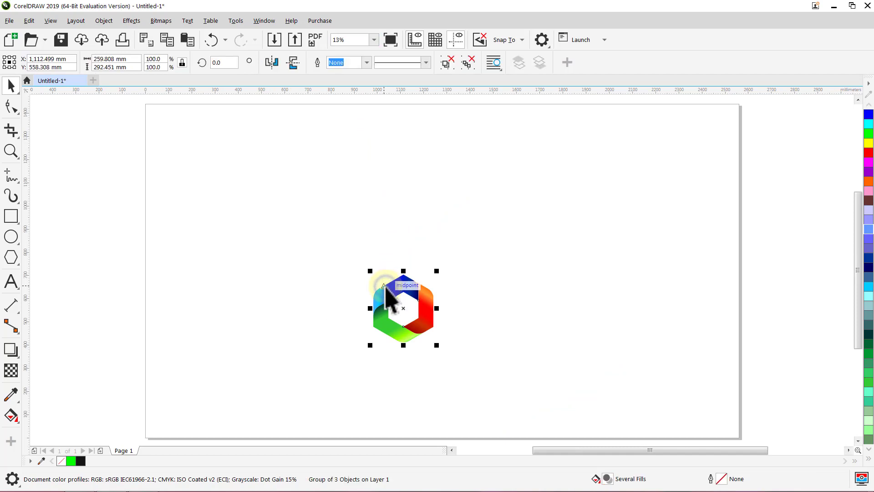
{"action": "key", "text": "p"}
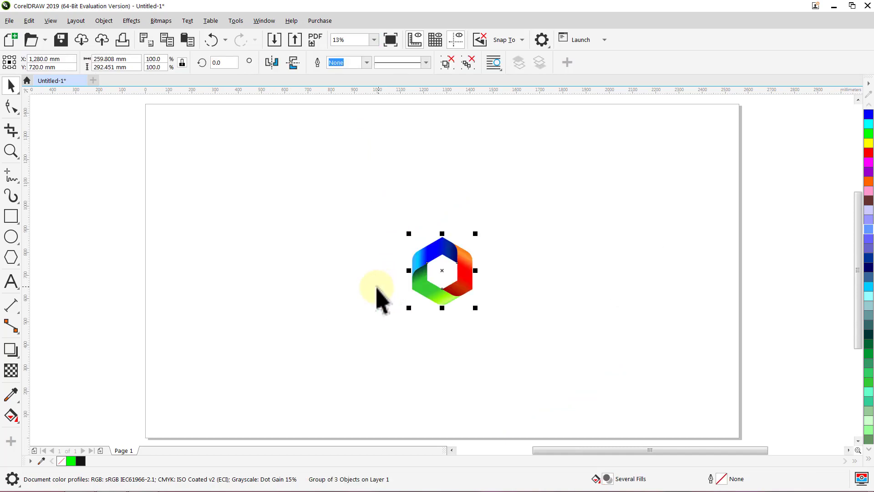
{"action": "key", "text": "shift"}
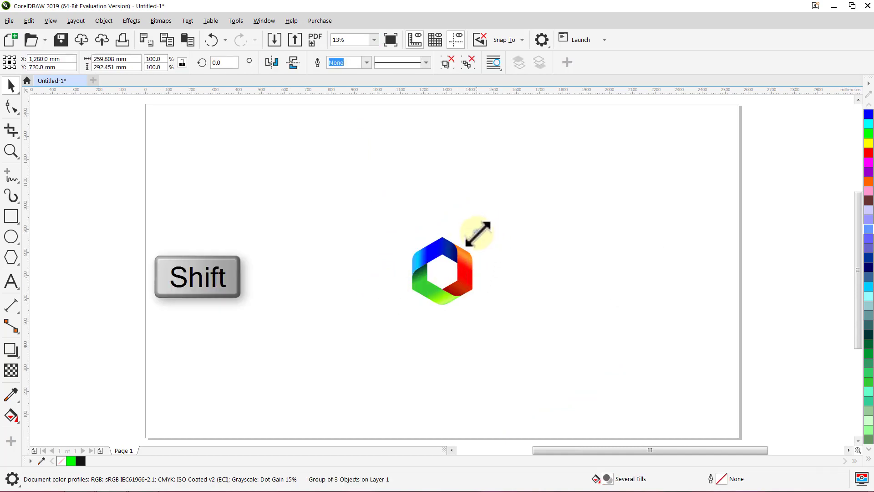
{"action": "left_click_drag", "start_coordinate": [477, 233], "coordinate": [695, 123]}
{"action": "left_click", "coordinate": [678, 238]}
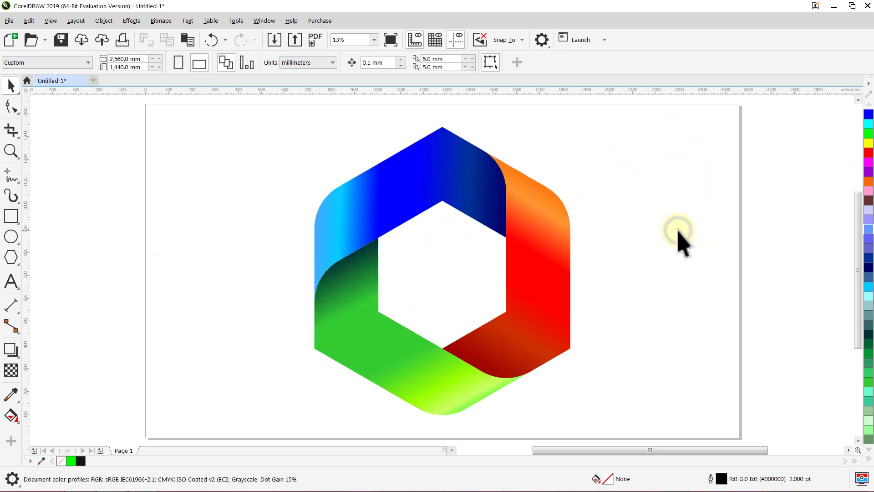
Add a page-sized rectangle behind the logo and set its outline width to None.
{"action": "double_click", "coordinate": [16, 218]}
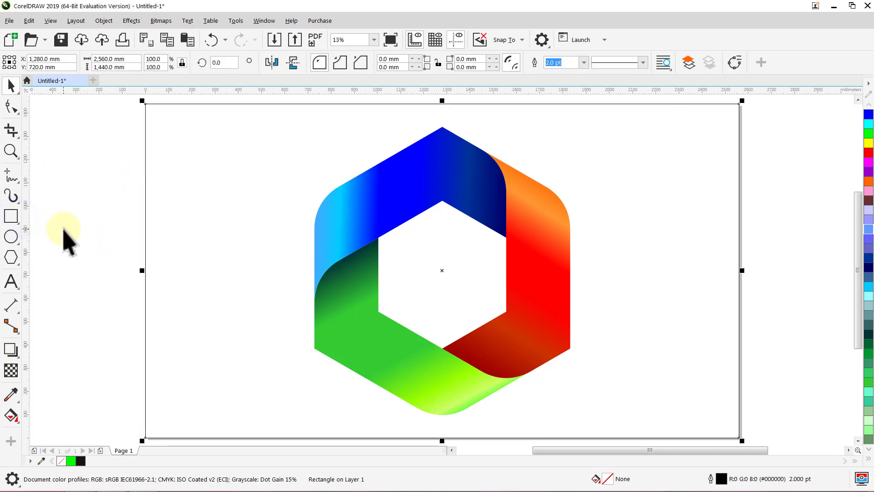
{"action": "left_click", "coordinate": [583, 64]}
{"action": "left_click", "coordinate": [577, 73]}
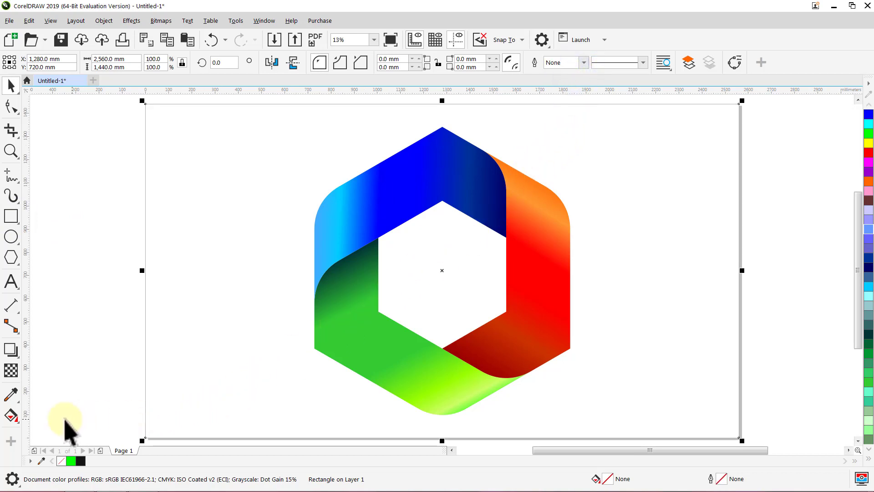
Give the background rectangle an elliptical fountain fill and shrink the gradient's ellipse to about half the page width.
{"action": "left_click", "coordinate": [14, 414]}
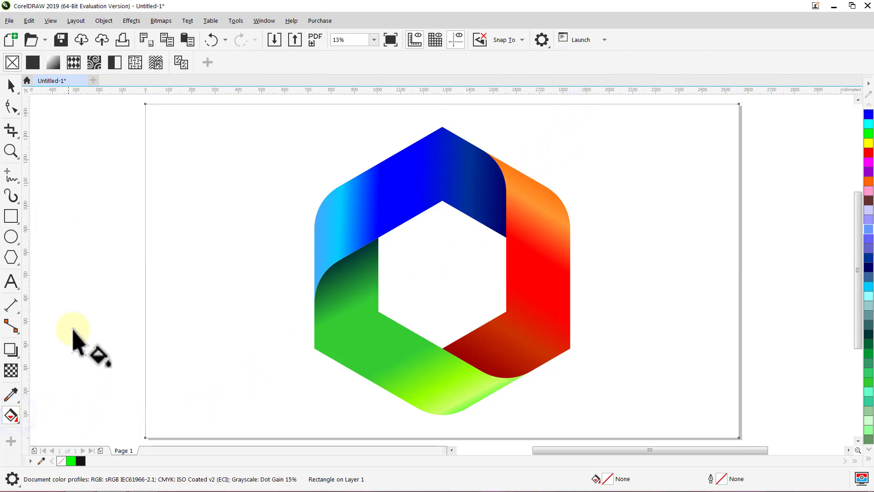
{"action": "left_click", "coordinate": [54, 63]}
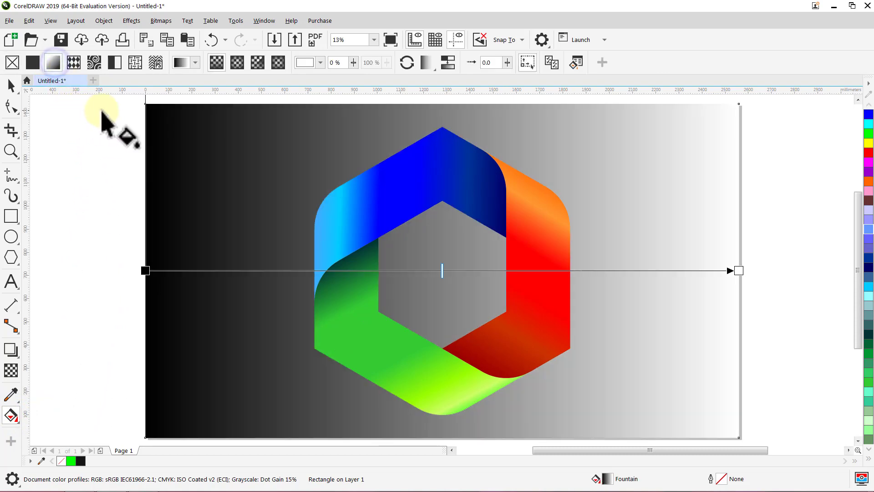
{"action": "left_click", "coordinate": [237, 63]}
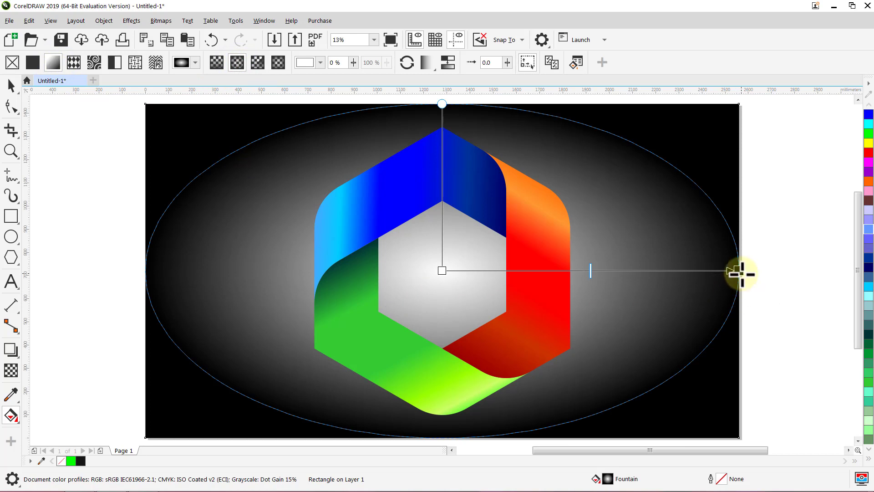
{"action": "key", "text": "ctrl"}
{"action": "left_click_drag", "start_coordinate": [739, 272], "coordinate": [588, 271]}
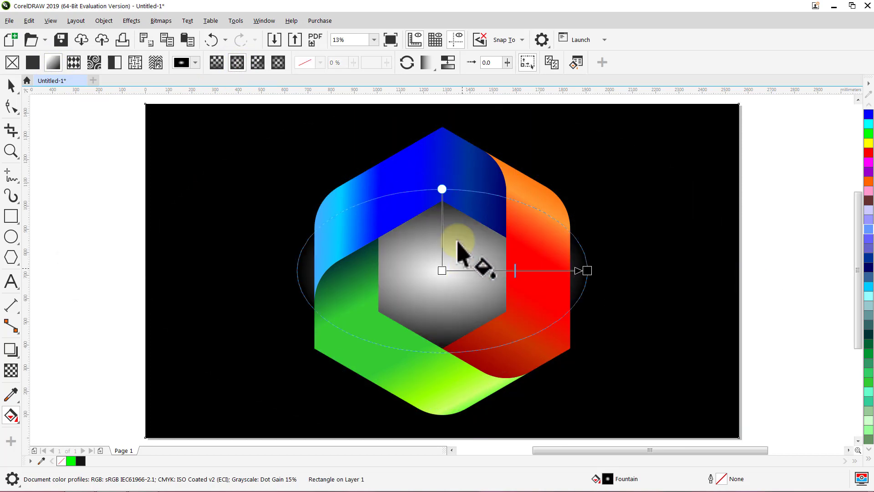
Reshape the background's elliptical gradient into a circle and enlarge it until it extends past both sides of the page.
{"action": "key", "text": "ctrl"}
{"action": "left_click_drag", "start_coordinate": [444, 189], "coordinate": [442, 120]}
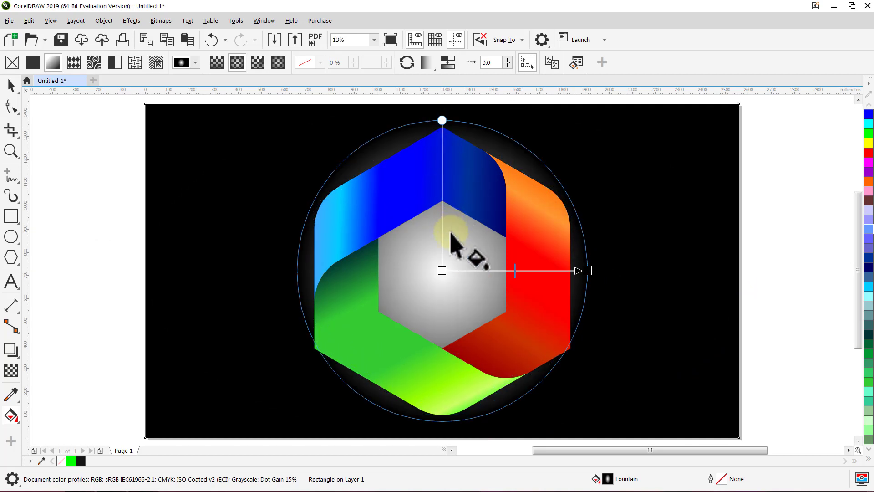
{"action": "key", "text": "ctrl"}
{"action": "left_click_drag", "start_coordinate": [588, 272], "coordinate": [781, 281]}
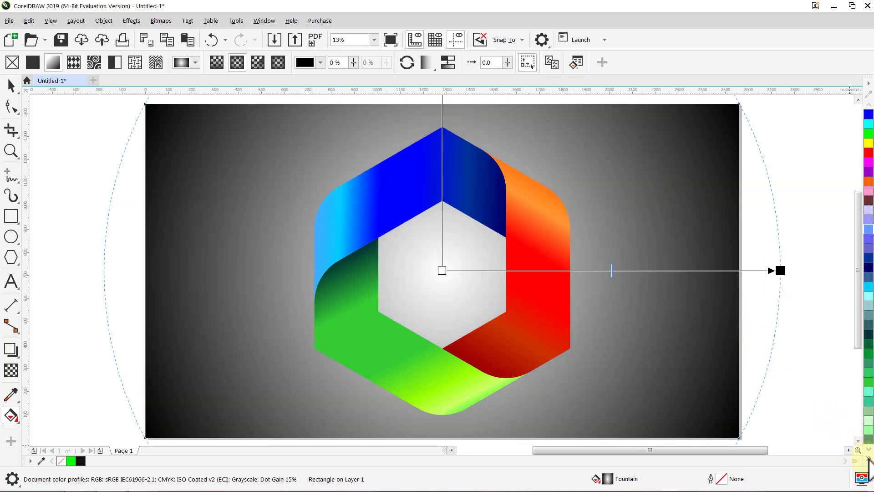
Recolour the background gradient with white at its centre, an added white node about midway, and light grey at its outer end.
{"action": "left_click", "coordinate": [867, 459]}
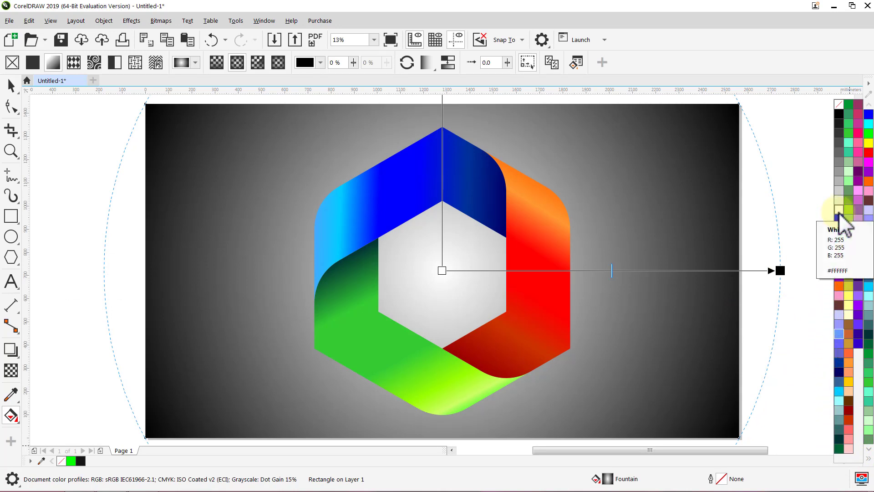
{"action": "mouse_move", "coordinate": [839, 219]}
{"action": "left_mouse_down"}
{"action": "mouse_move", "coordinate": [786, 250]}
{"action": "mouse_move", "coordinate": [444, 273]}
{"action": "left_mouse_up"}
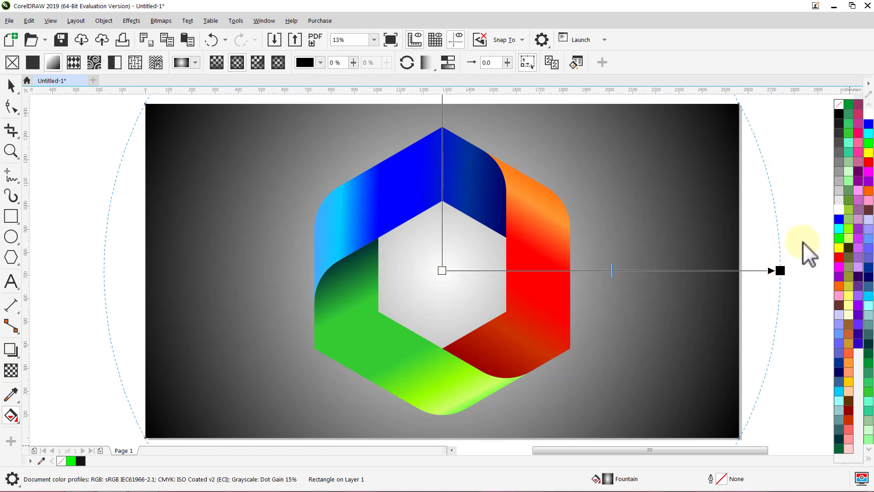
{"action": "mouse_move", "coordinate": [839, 220]}
{"action": "left_mouse_down"}
{"action": "mouse_move", "coordinate": [674, 288]}
{"action": "mouse_move", "coordinate": [606, 273]}
{"action": "left_mouse_up"}
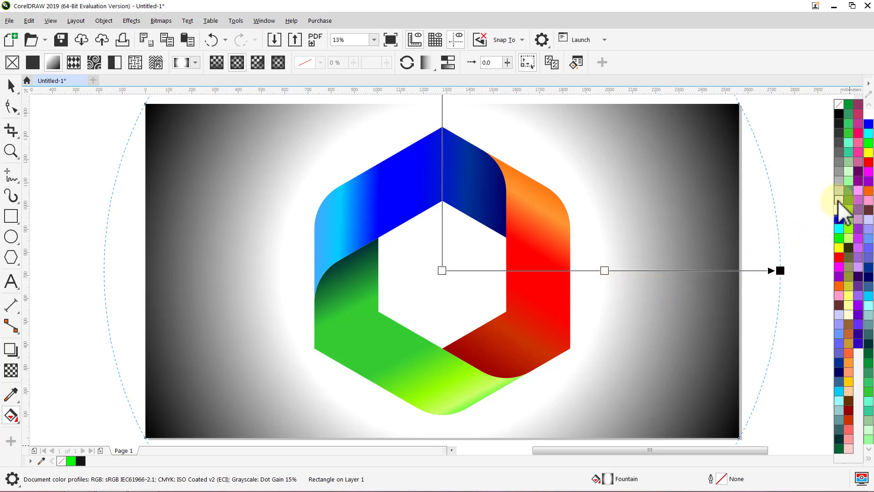
{"action": "left_click_drag", "start_coordinate": [839, 207], "coordinate": [790, 275]}
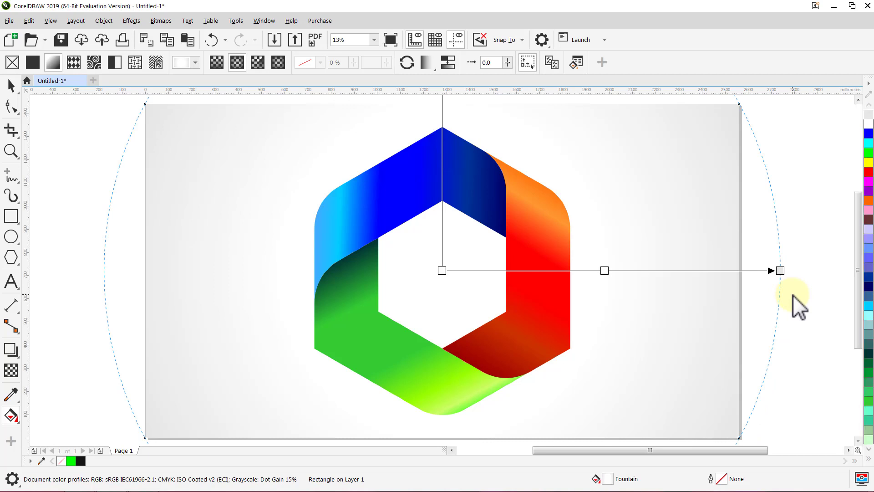
{"action": "key", "text": "space"}
{"action": "left_click", "coordinate": [793, 294]}
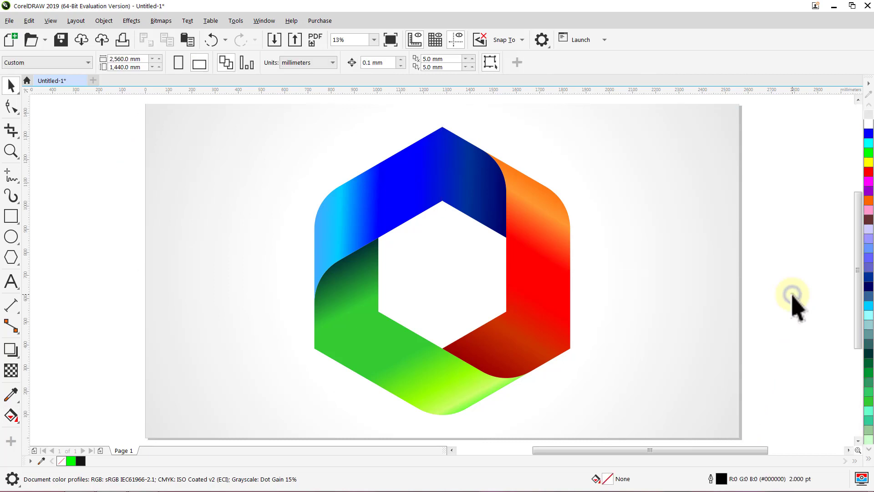
Duplicate the background rectangle in place and give the copy the first texture fill from the Styles library.
{"action": "left_click", "coordinate": [732, 273]}
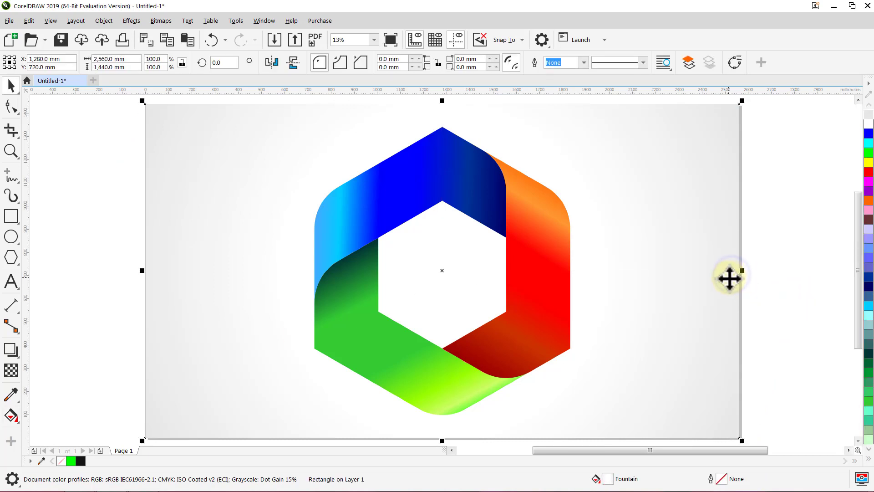
{"action": "key", "text": "KP_Add"}
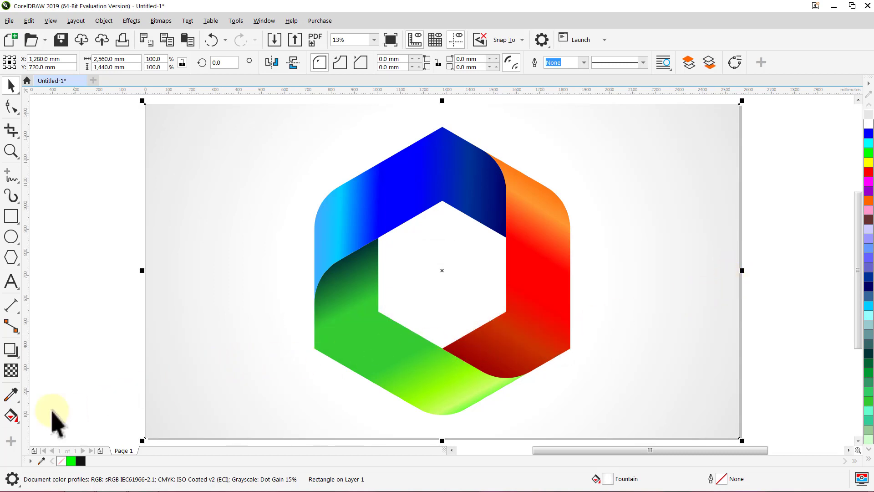
{"action": "left_click", "coordinate": [17, 413]}
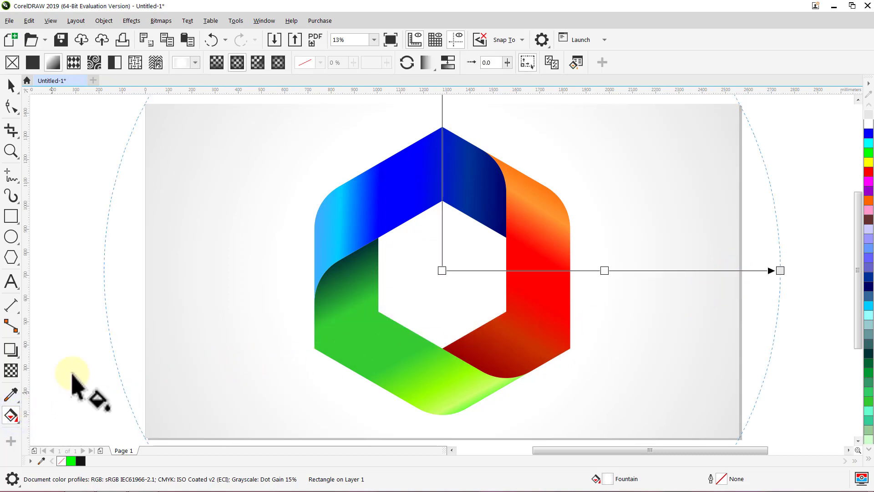
{"action": "left_click", "coordinate": [135, 62]}
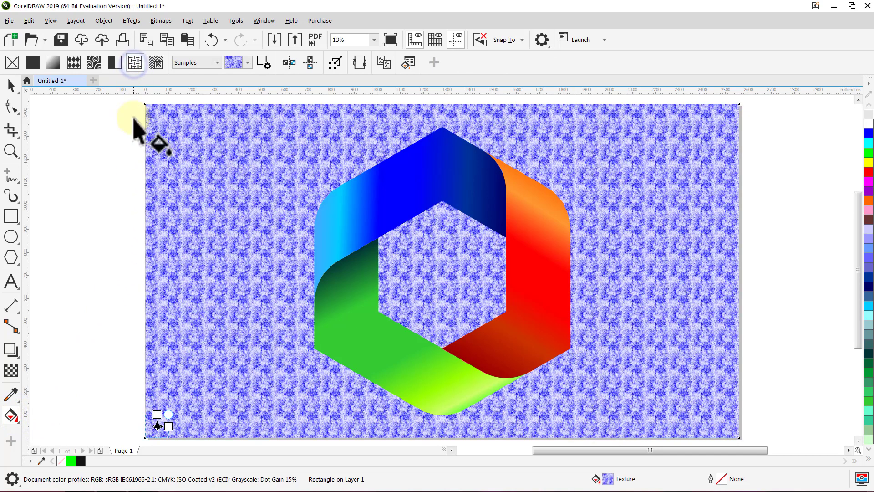
{"action": "left_click", "coordinate": [217, 63]}
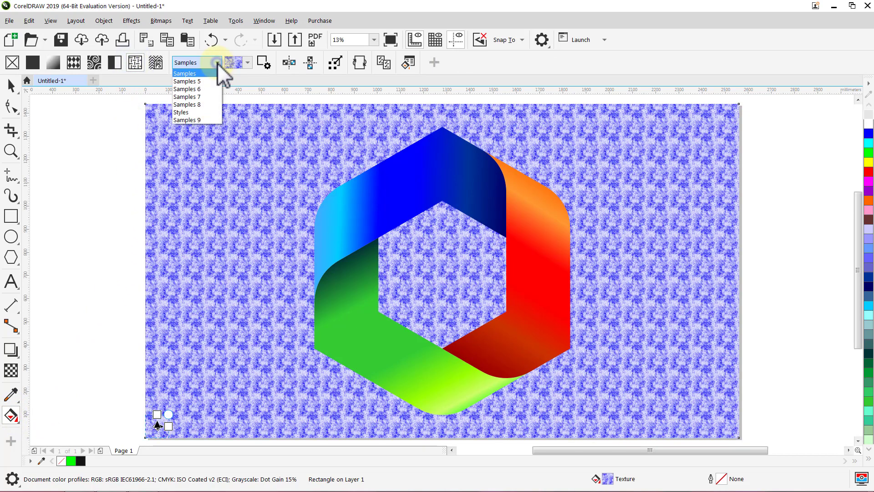
{"action": "left_click", "coordinate": [203, 112]}
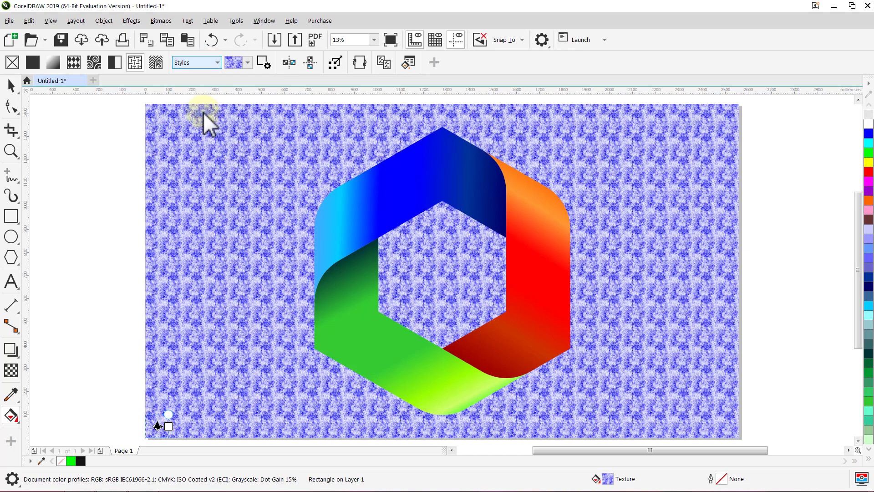
{"action": "left_click", "coordinate": [246, 64]}
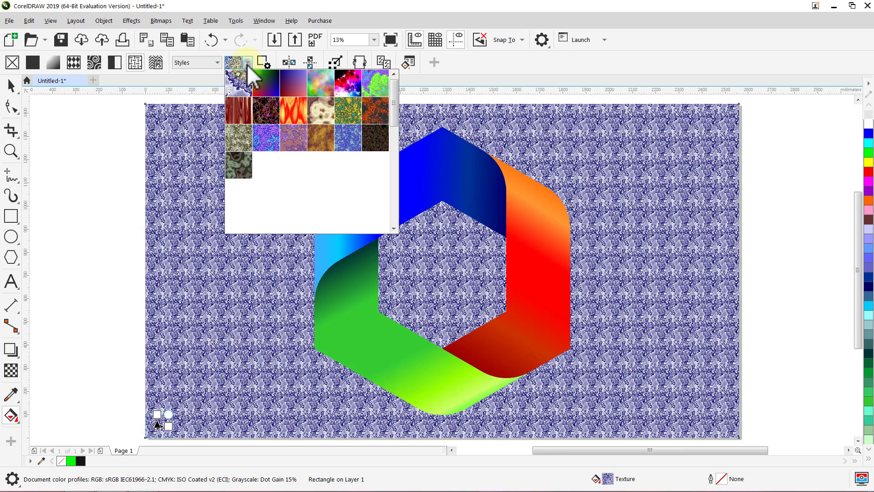
{"action": "left_click", "coordinate": [239, 81]}
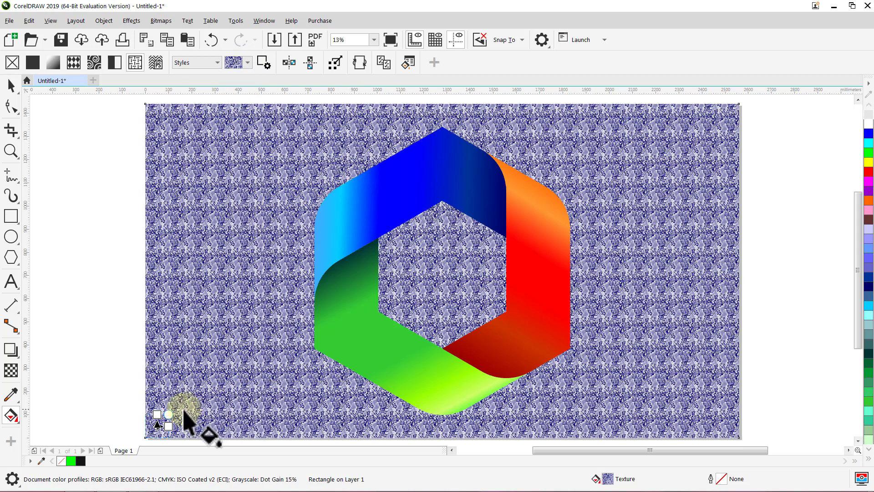
Enlarge the texture tile proportionally to about five times its size so the pattern covers the page more coarsely.
{"action": "left_click_drag", "start_coordinate": [172, 411], "coordinate": [244, 427]}
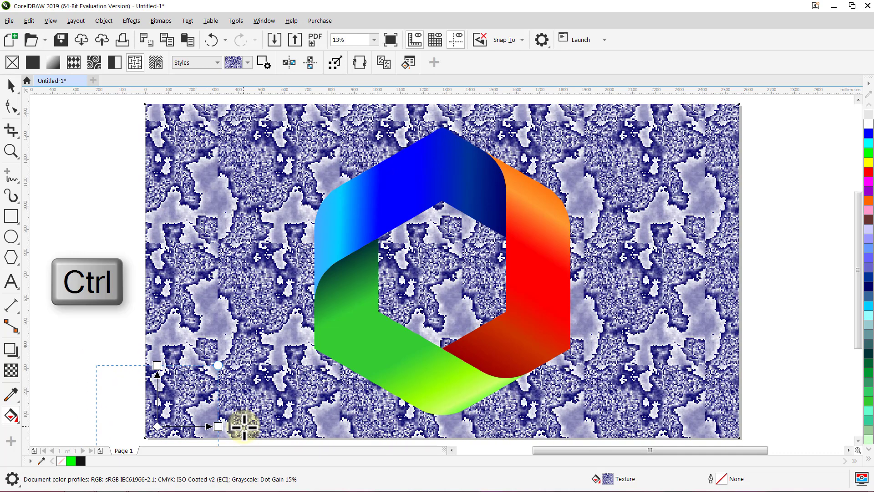
{"action": "key", "text": "space"}
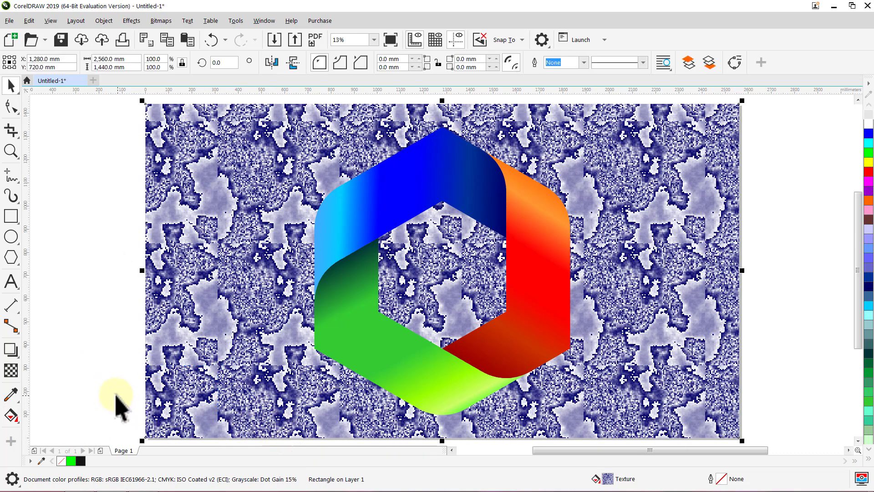
{"action": "left_click", "coordinate": [103, 389]}
Apply a uniform transparency of 90 to the textured rectangle with the Subtract merge mode.
{"action": "left_click", "coordinate": [195, 387]}
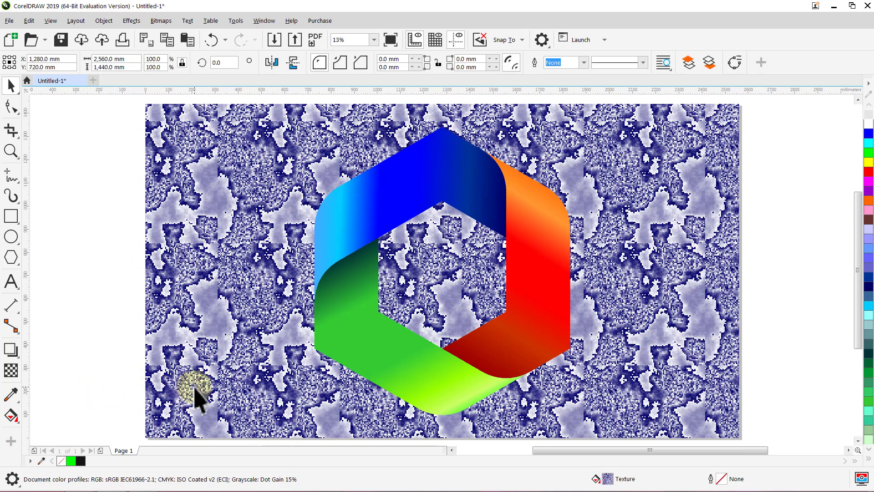
{"action": "left_click", "coordinate": [11, 370]}
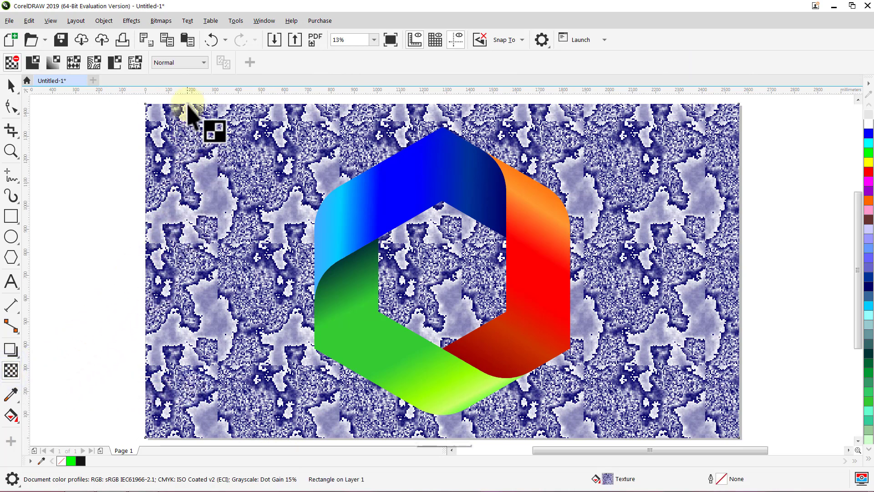
{"action": "left_click", "coordinate": [203, 62]}
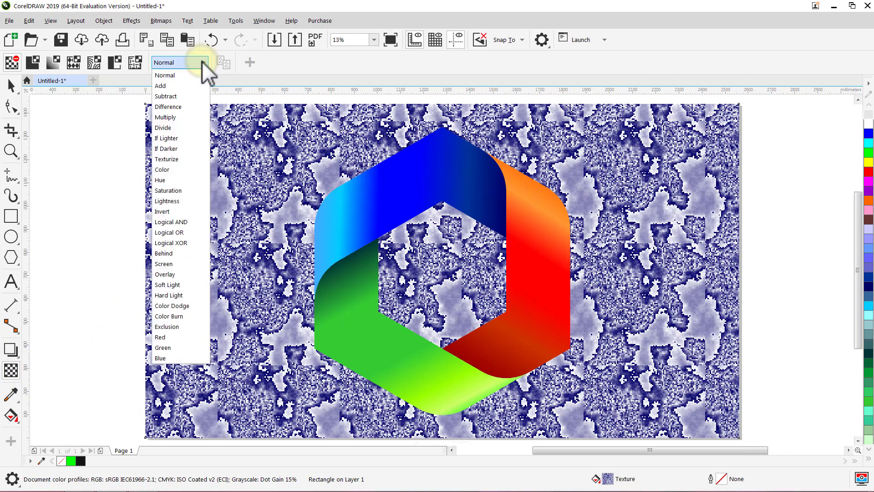
{"action": "left_click", "coordinate": [193, 96]}
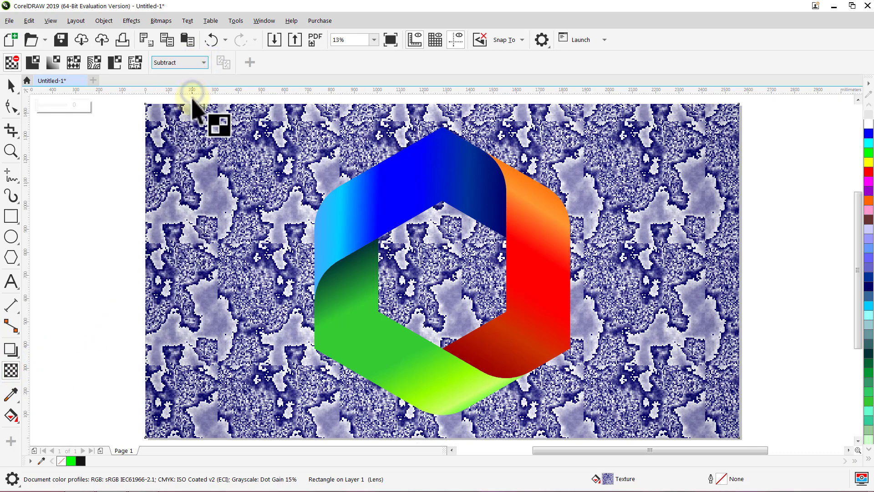
{"action": "left_click", "coordinate": [51, 106]}
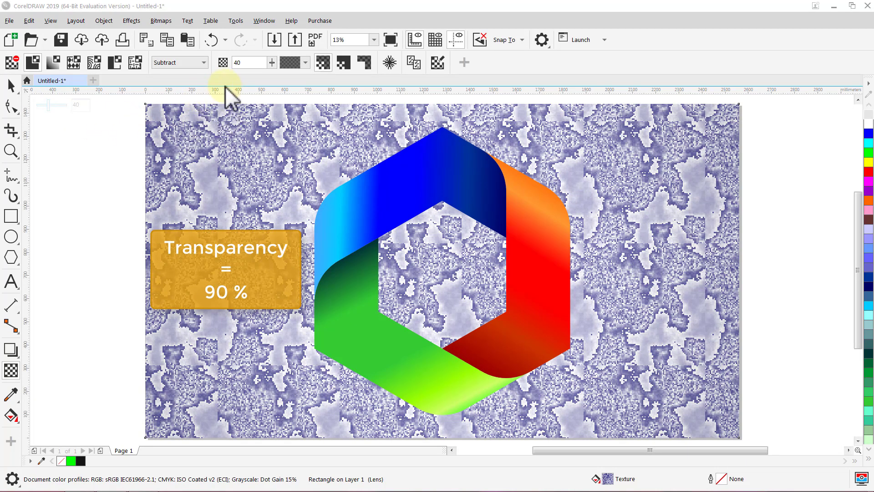
{"action": "left_click", "coordinate": [249, 62]}
{"action": "type", "text": "9"}
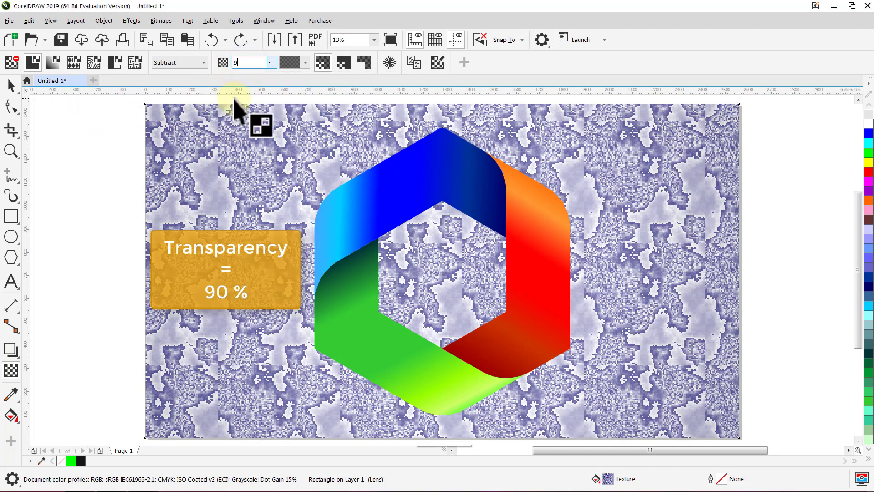
{"action": "type", "text": "0"}
{"action": "key", "text": "Return"}
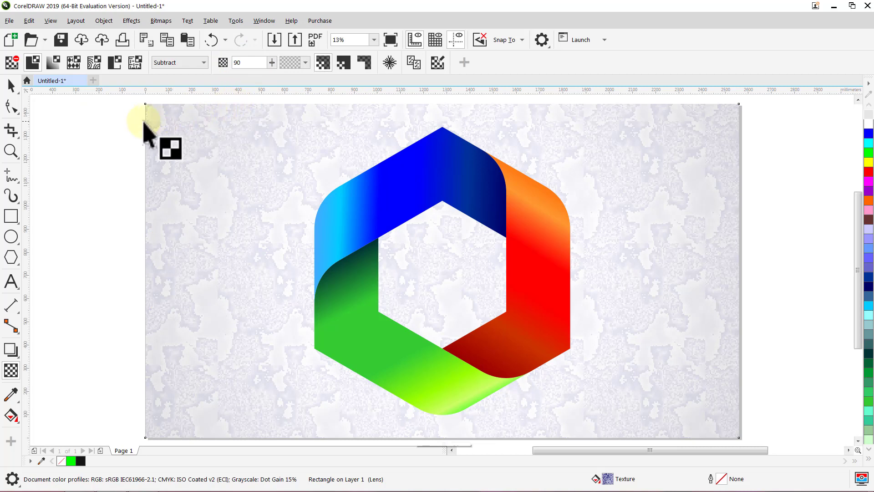
{"action": "left_click", "coordinate": [12, 87]}
{"action": "left_click", "coordinate": [71, 122]}
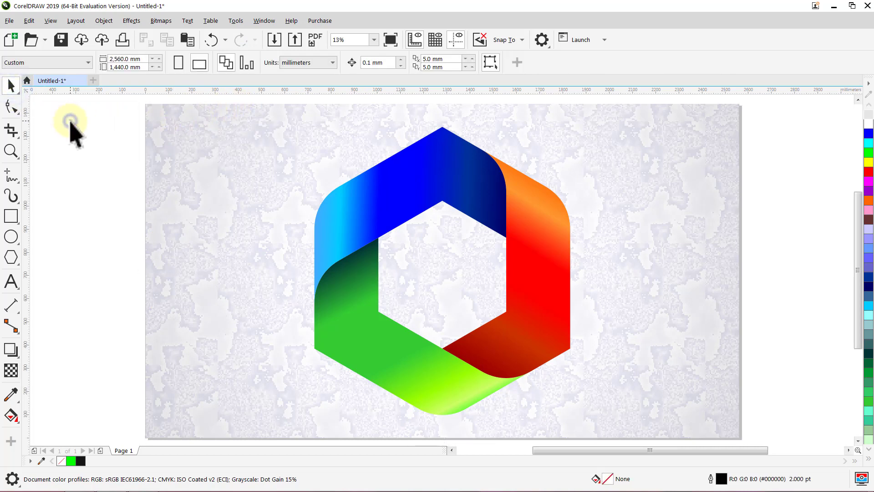
Add a drop shadow to the logo group, spanning from its left edge to its right edge, with the Normal merge mode.
{"action": "left_click", "coordinate": [329, 215]}
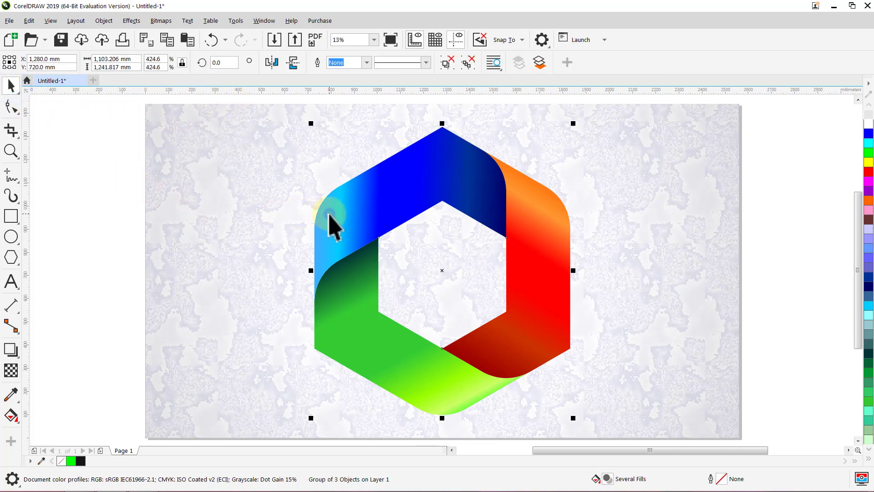
{"action": "left_click", "coordinate": [11, 349]}
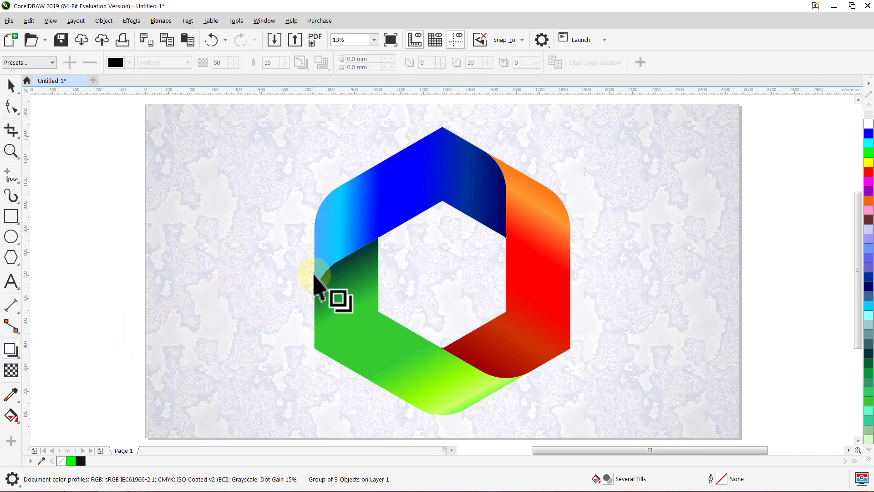
{"action": "left_click_drag", "start_coordinate": [314, 273], "coordinate": [569, 271]}
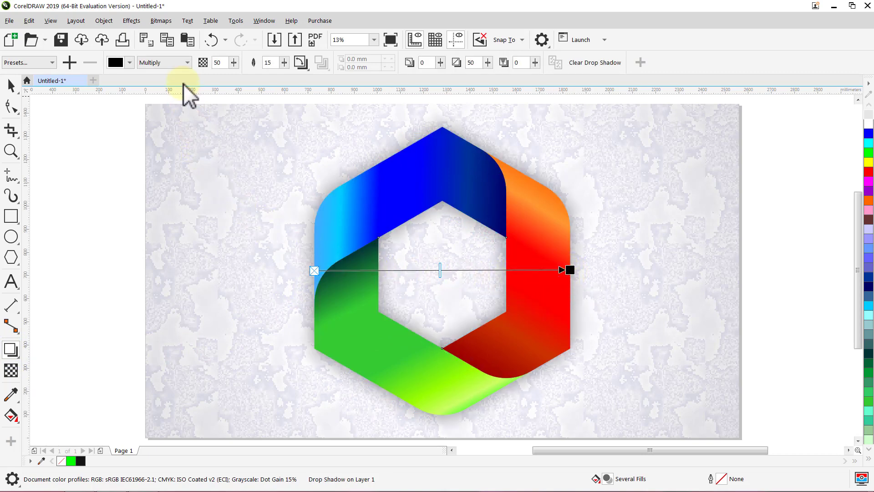
{"action": "left_click", "coordinate": [186, 63]}
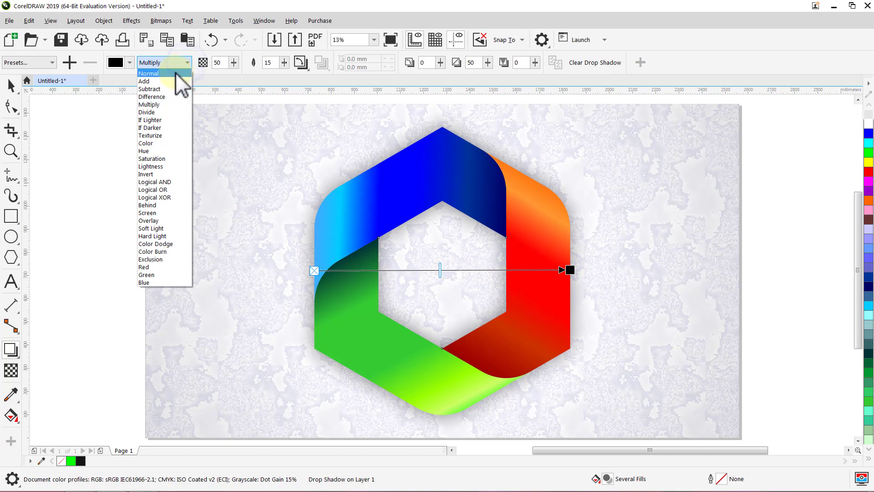
{"action": "left_click", "coordinate": [176, 74]}
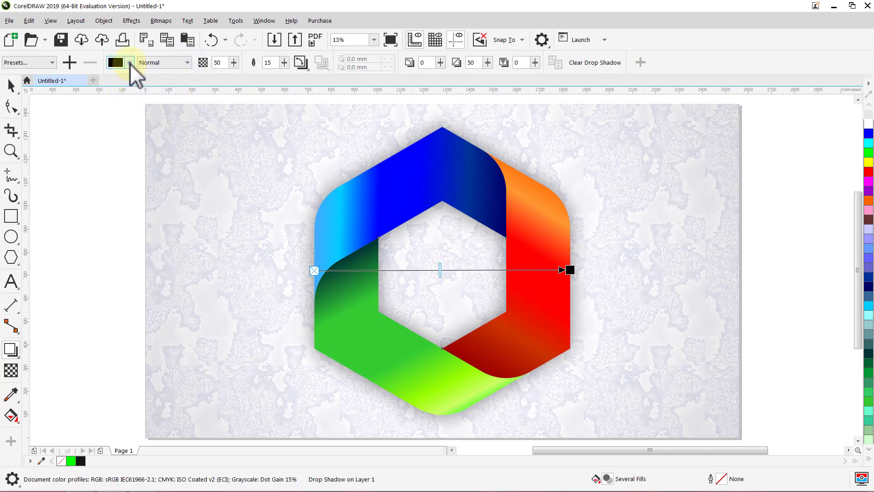
Change the drop shadow colour to Ice Blue (#99FFFF), sampled from the document's colour palette.
{"action": "left_click", "coordinate": [130, 63]}
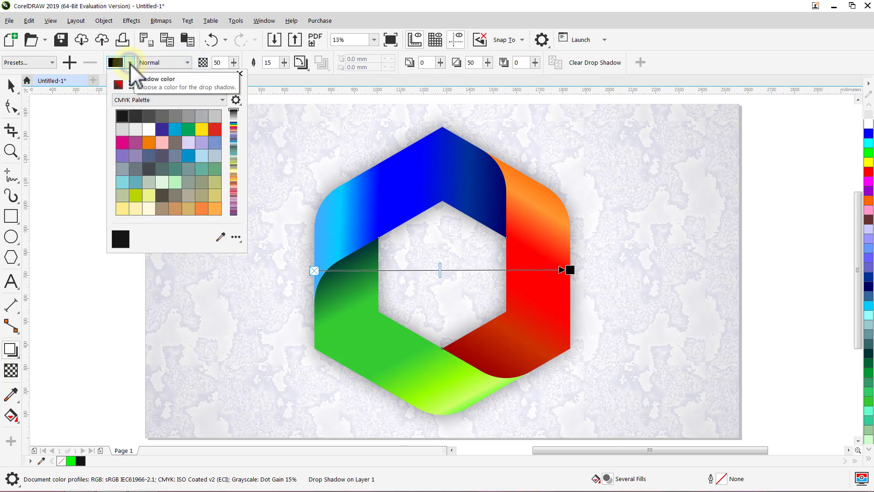
{"action": "left_click", "coordinate": [220, 236]}
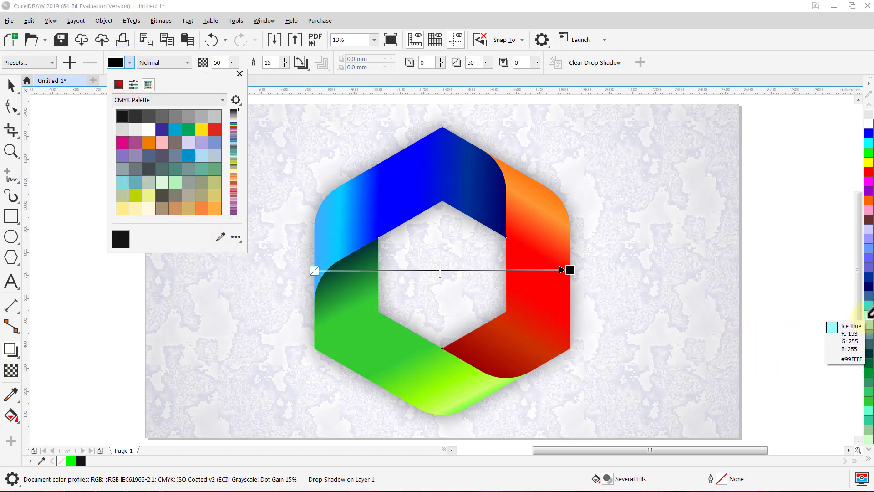
{"action": "left_click", "coordinate": [868, 315]}
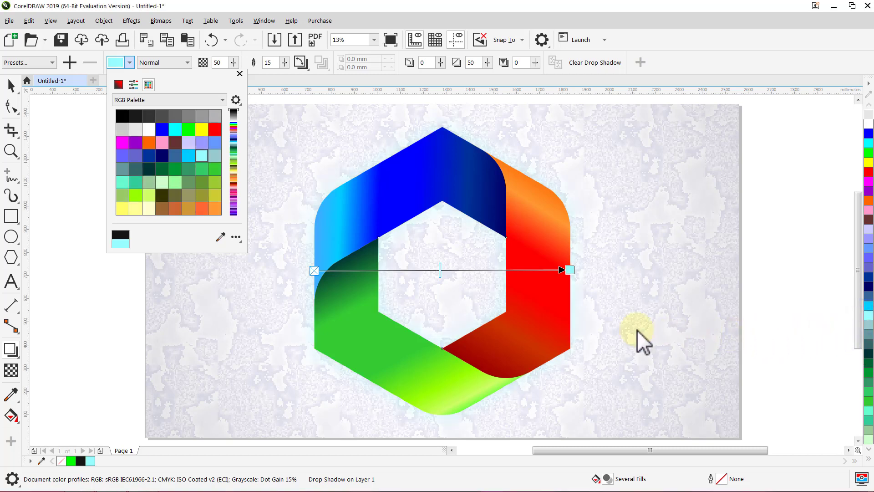
{"action": "left_click", "coordinate": [240, 74]}
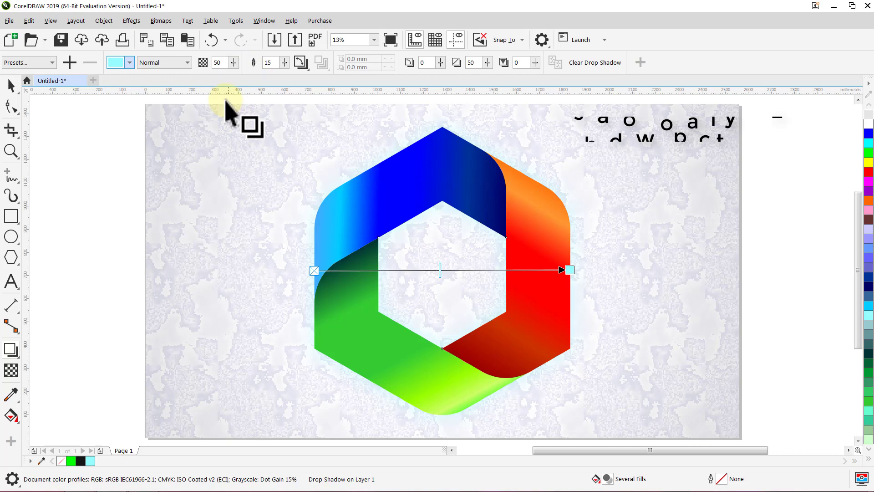
Set the drop shadow opacity to 25 and deselect the logo.
{"action": "double_click", "coordinate": [223, 63]}
{"action": "type", "text": "2"}
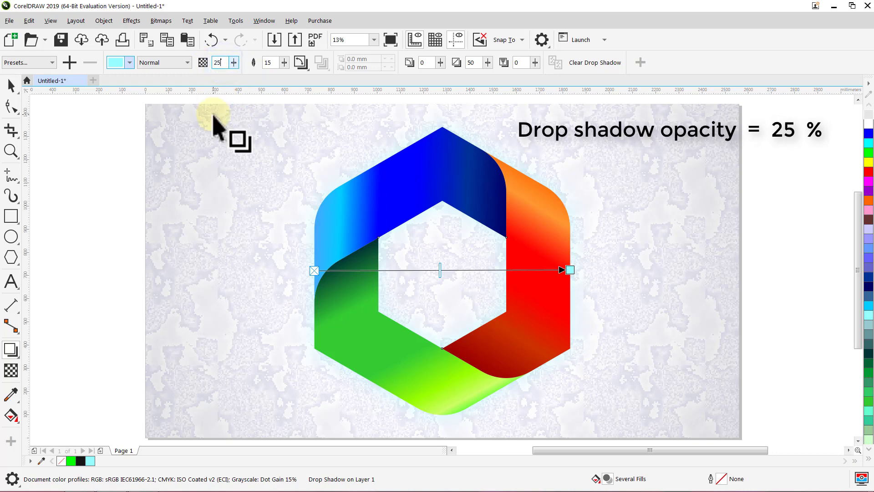
{"action": "key", "text": "Return"}
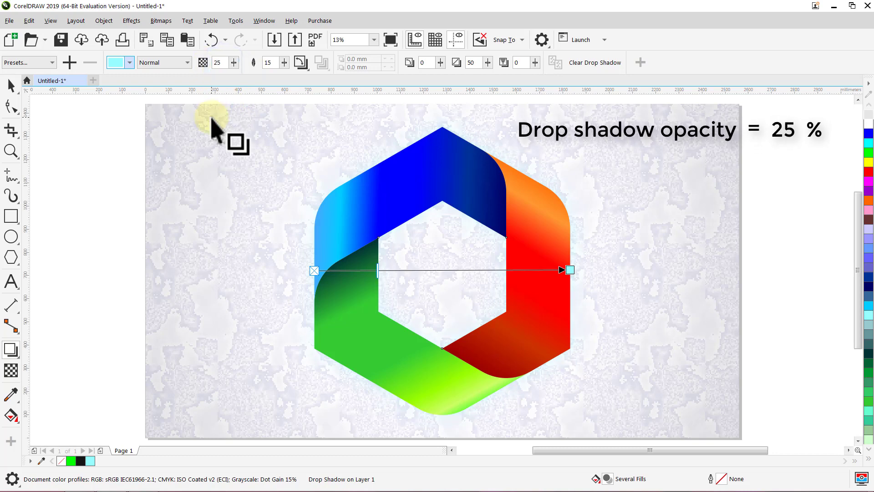
{"action": "left_click", "coordinate": [11, 85]}
{"action": "left_click", "coordinate": [68, 129]}
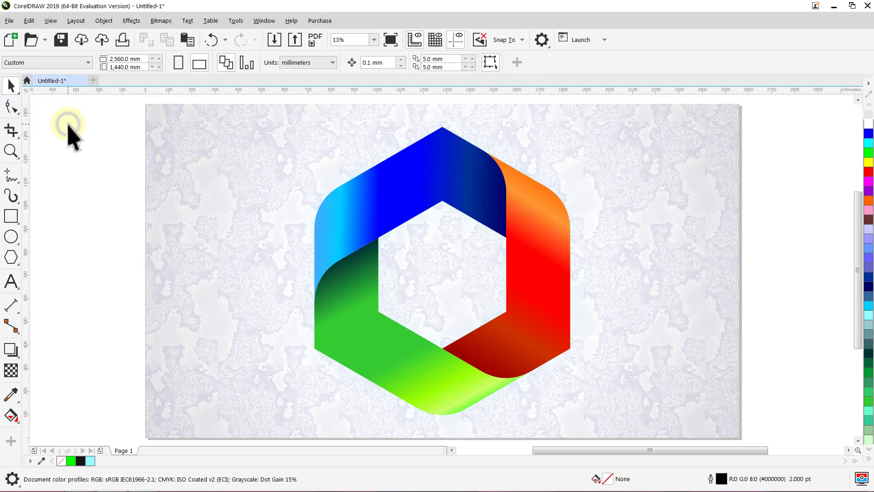
PowerClip the shadowed logo group inside the textured background rectangle and deselect it.
{"action": "right_click", "coordinate": [381, 201]}
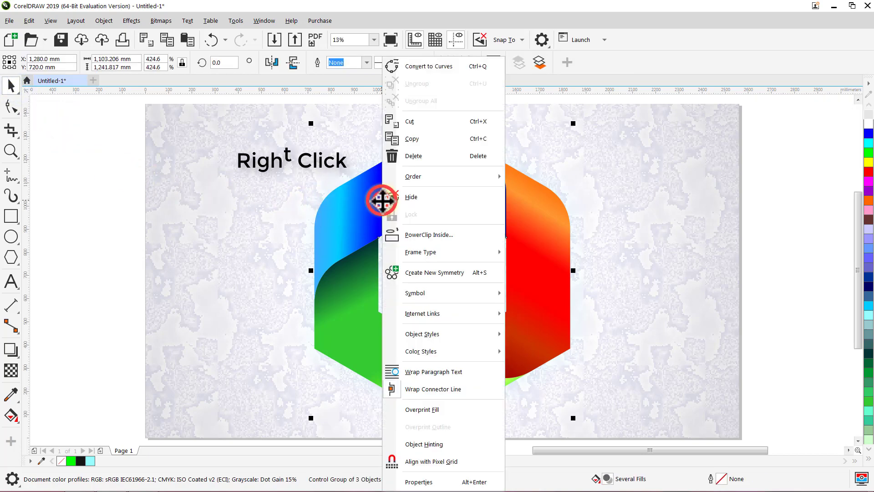
{"action": "left_click", "coordinate": [418, 234]}
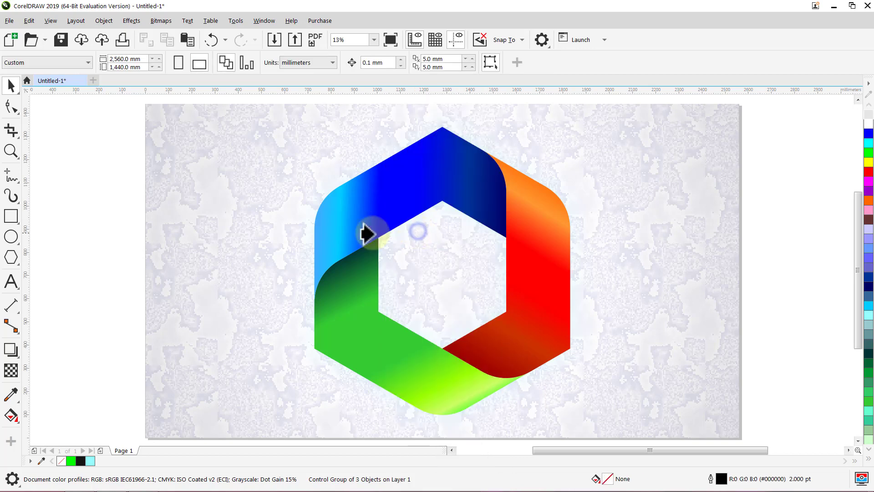
{"action": "left_click", "coordinate": [191, 218]}
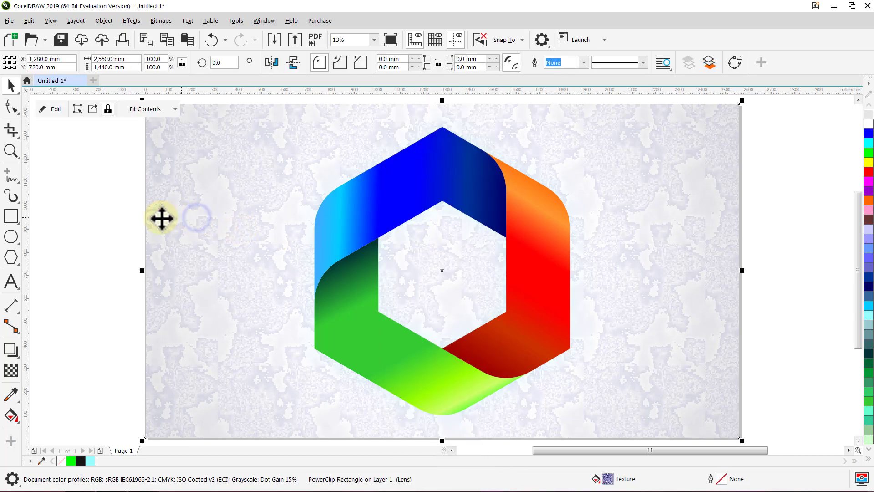
{"action": "left_click", "coordinate": [95, 193]}
Group all the objects on the page, deselect them and show the finished artwork in a full-screen preview.
{"action": "key", "text": "ctrl+a"}
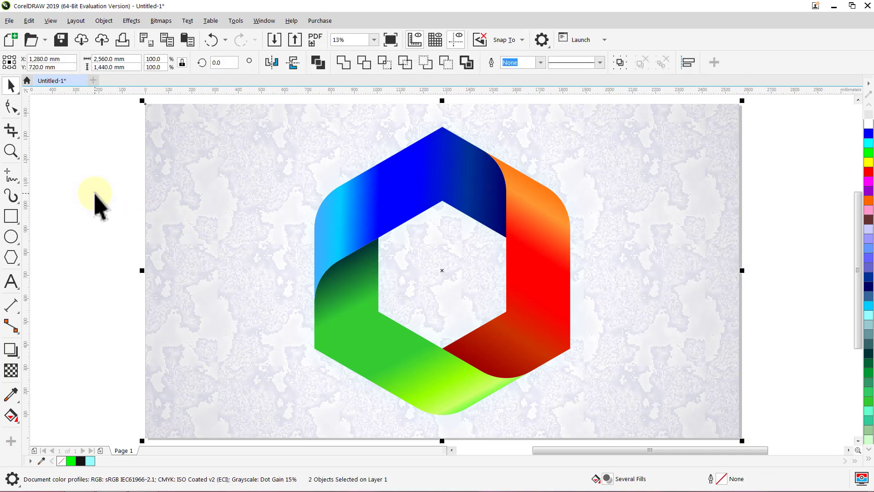
{"action": "key", "text": "ctrl+g"}
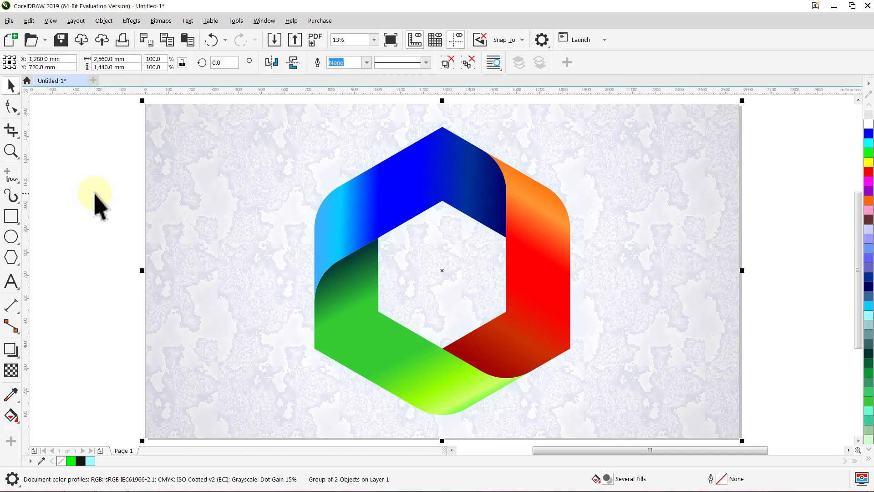
{"action": "left_click", "coordinate": [96, 194]}
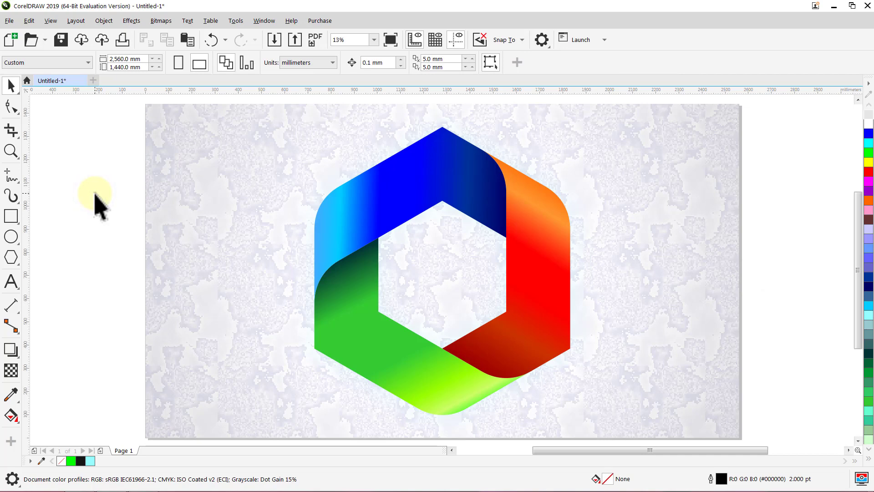
{"action": "left_click", "coordinate": [389, 40]}
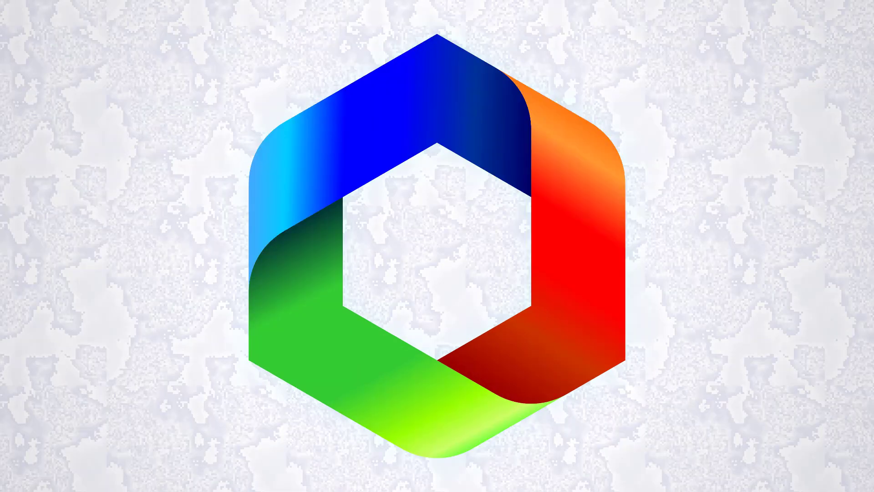